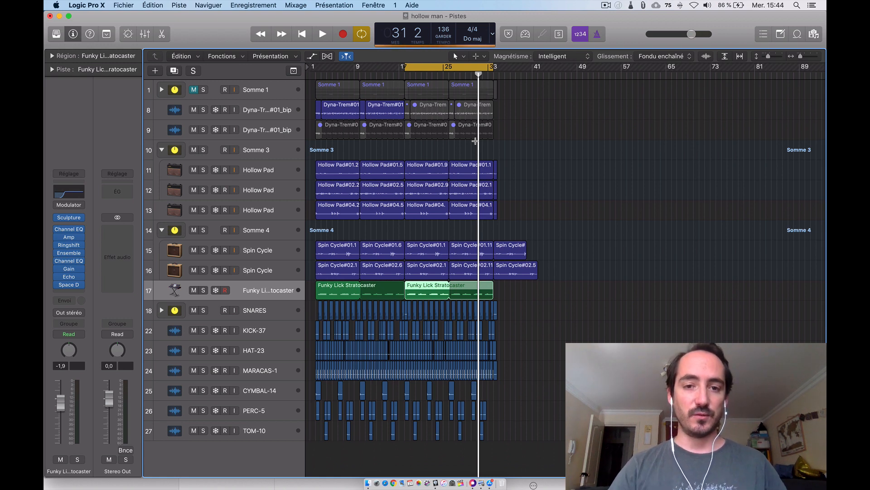
- Mute the Funky Lick Stratocaster track and play the mix without it from bar 1
{"action": "left_click", "coordinate": [194, 291]}
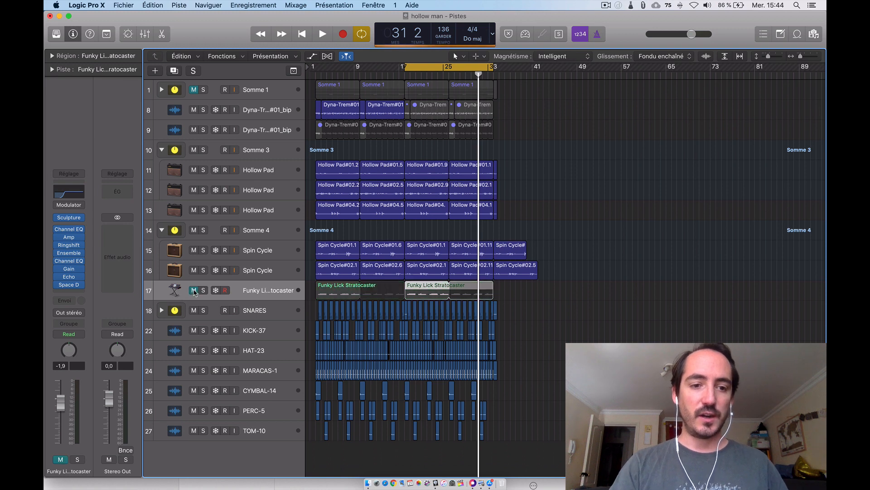
{"action": "key", "text": "space"}
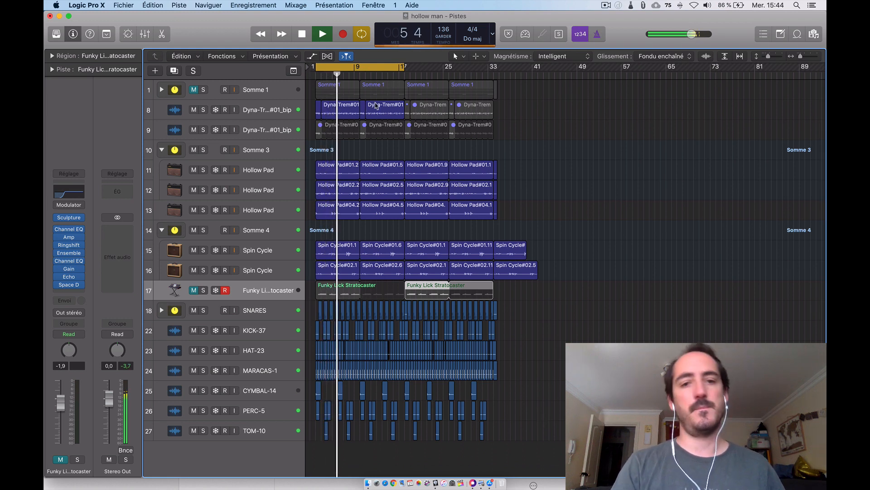
{"action": "key", "text": "space"}
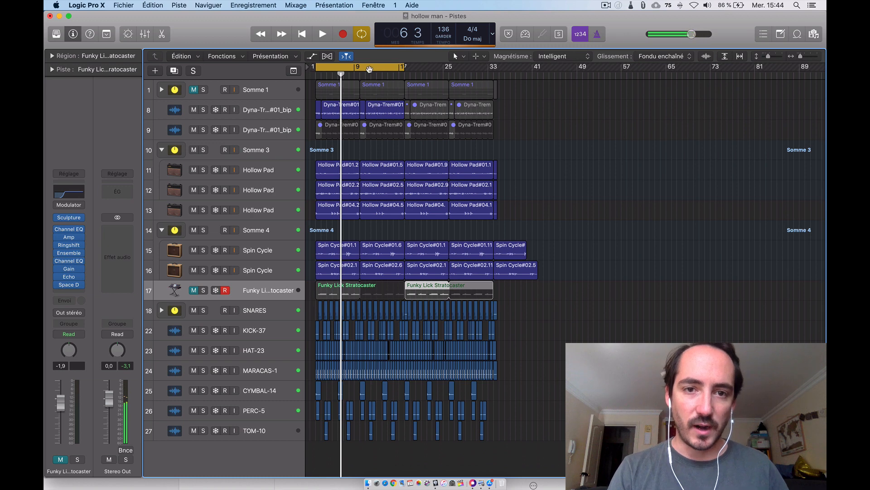
- Return the cycle range to bars 17–33 and play the mix with the Funky Lick Stratocaster track unmuted
{"action": "left_click_drag", "start_coordinate": [372, 67], "coordinate": [460, 75]}
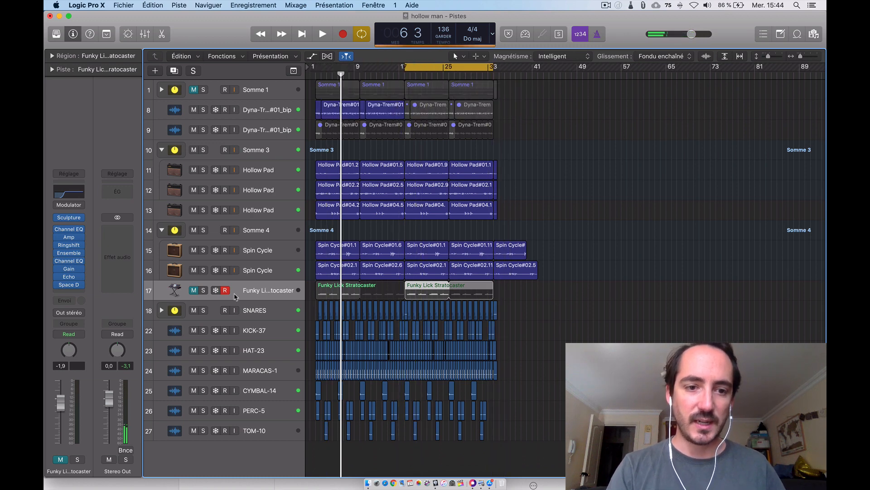
{"action": "left_click", "coordinate": [194, 291]}
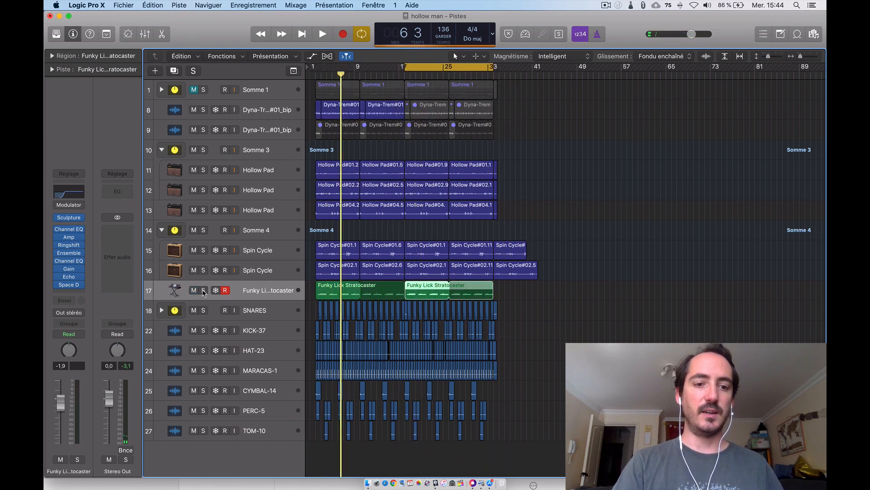
{"action": "left_click", "coordinate": [203, 290]}
{"action": "left_click", "coordinate": [203, 290]}
{"action": "key", "text": "space"}
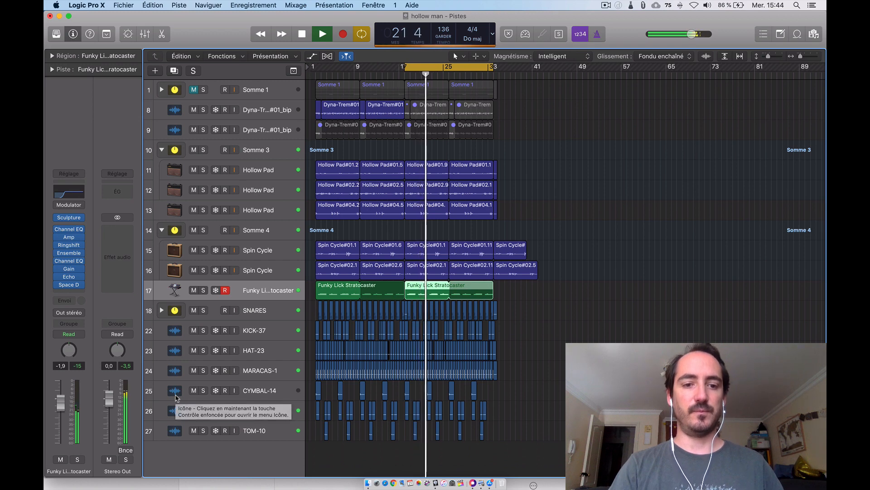
- Solo the Funky Lick Stratocaster track and listen to it with all its insert effects bypassed
{"action": "left_click", "coordinate": [203, 290]}
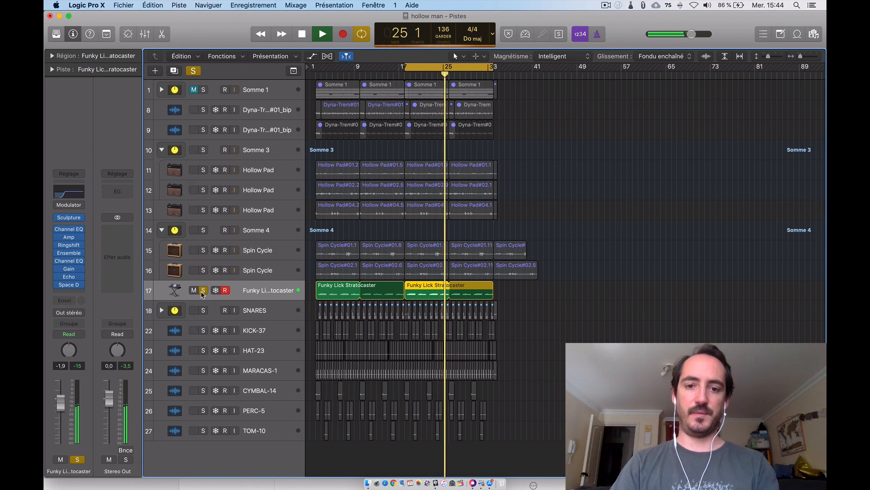
{"action": "key", "text": "space"}
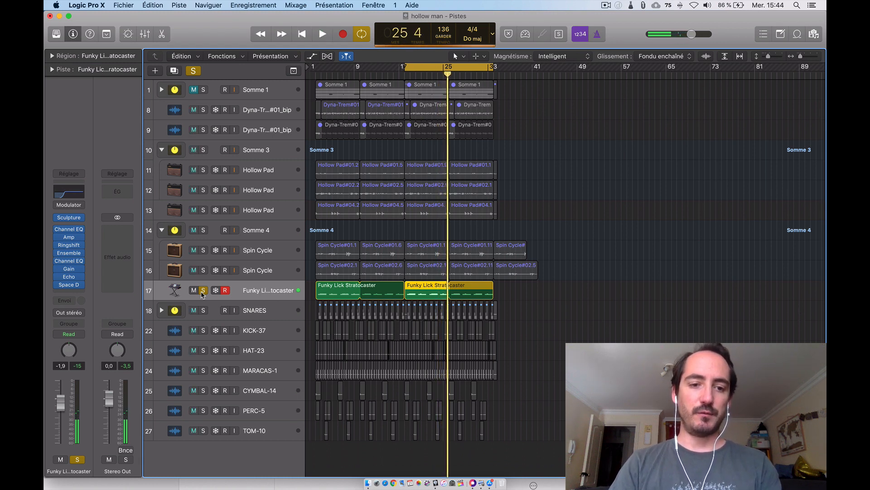
{"action": "left_click_drag", "start_coordinate": [57, 229], "coordinate": [59, 285]}
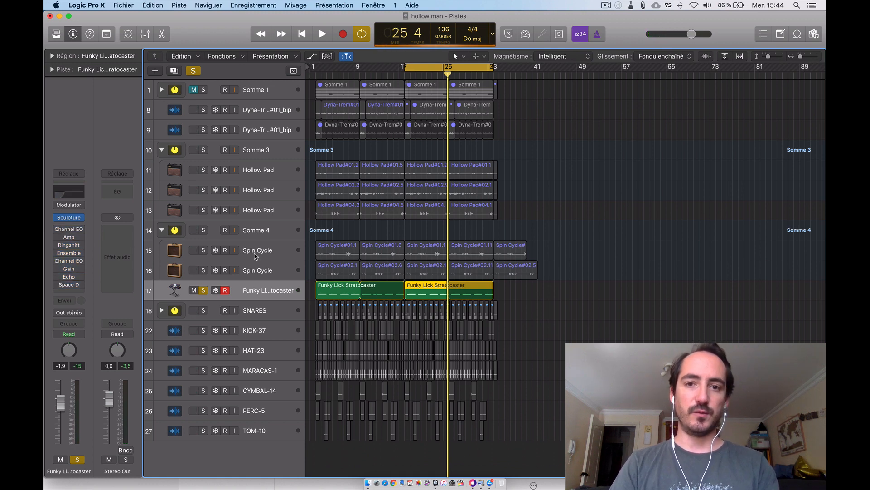
{"action": "key", "text": "space"}
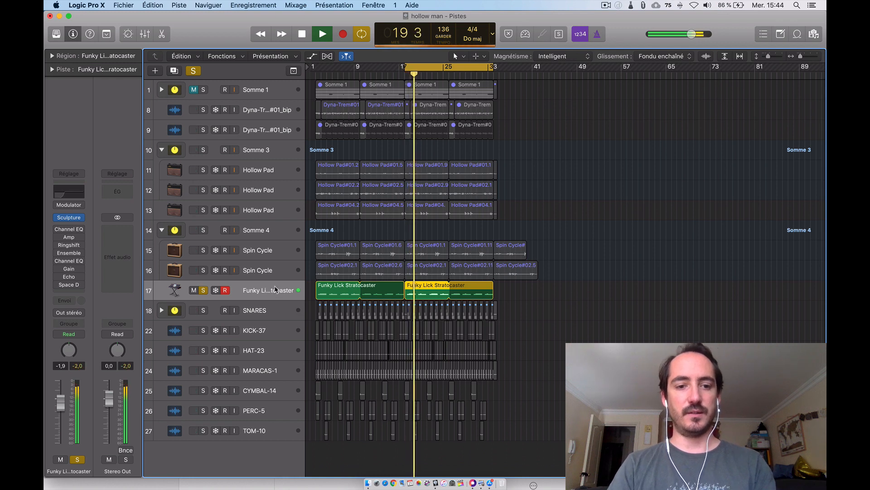
{"action": "key", "text": "space"}
- Re-enable all insert effects on the soloed track and play it for comparison with the dry sound
{"action": "left_click_drag", "start_coordinate": [57, 230], "coordinate": [57, 288]}
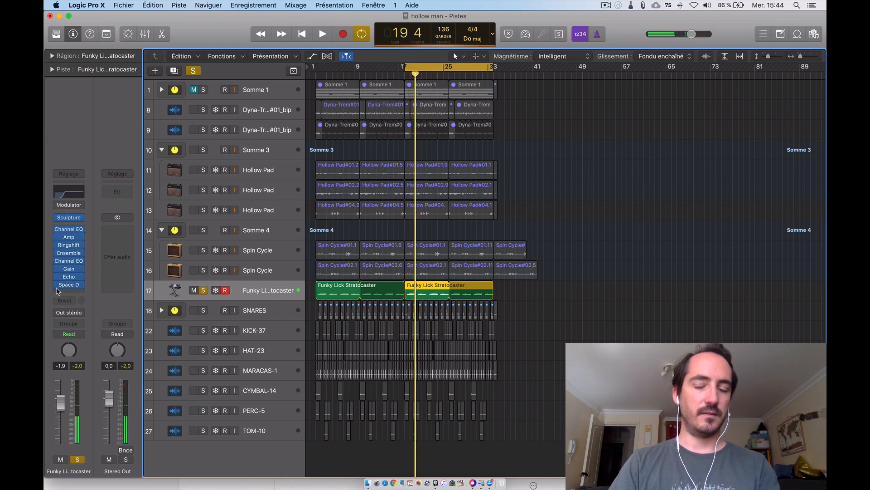
{"action": "key", "text": "space"}
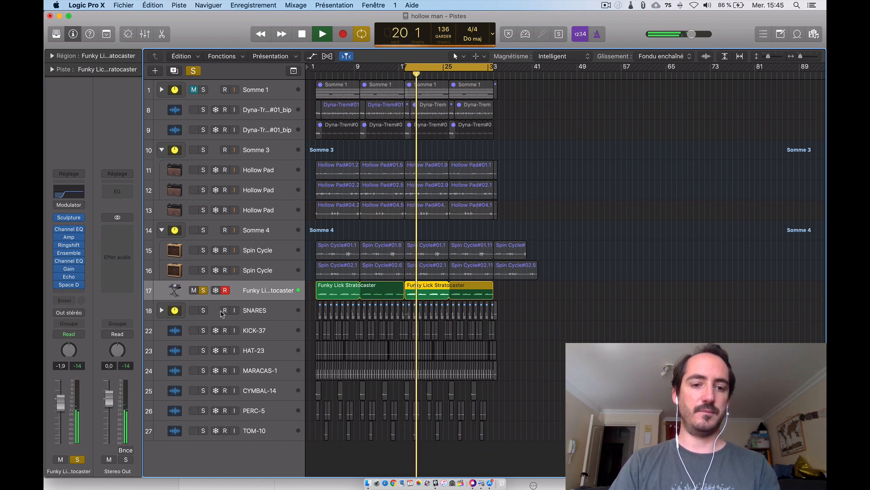
{"action": "key", "text": "space"}
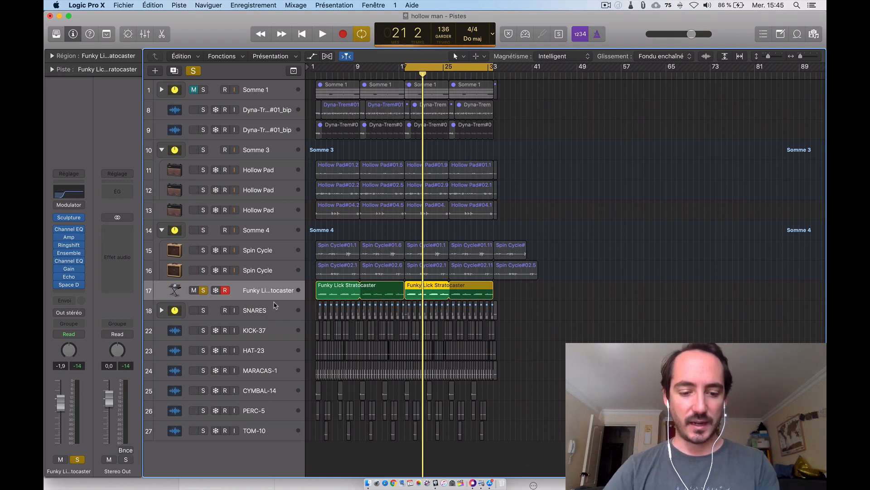
- Duplicate the Funky Lick Stratocaster track with its settings and copy the region starting at bar 17 onto the new track
{"action": "key", "text": "super+d"}
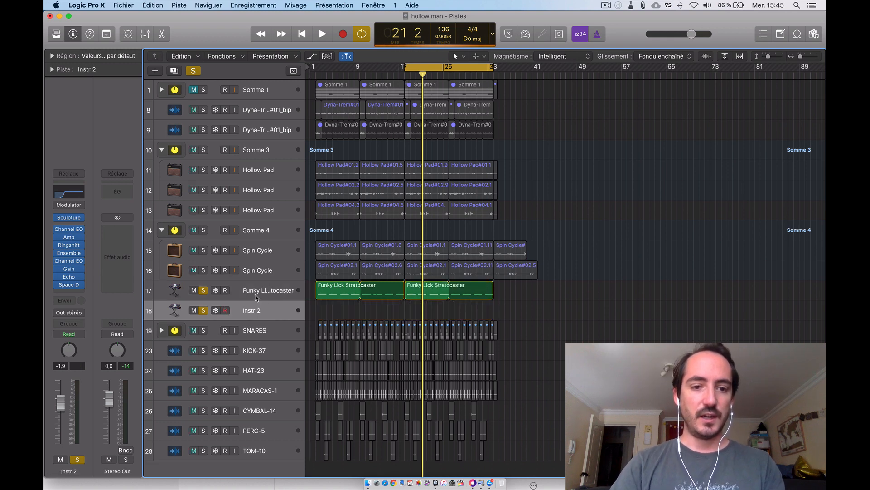
{"action": "left_click_drag", "start_coordinate": [419, 291], "coordinate": [418, 311]}
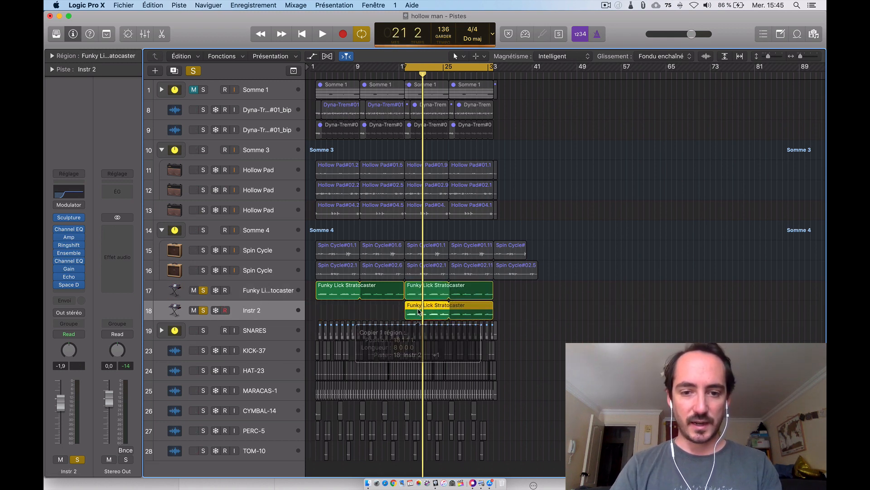
- Bypass all insert effects on the duplicated track, and mute and unsolo the original Funky Lick Stratocaster track
{"action": "right_click", "coordinate": [58, 228]}
{"action": "left_click", "coordinate": [55, 274]}
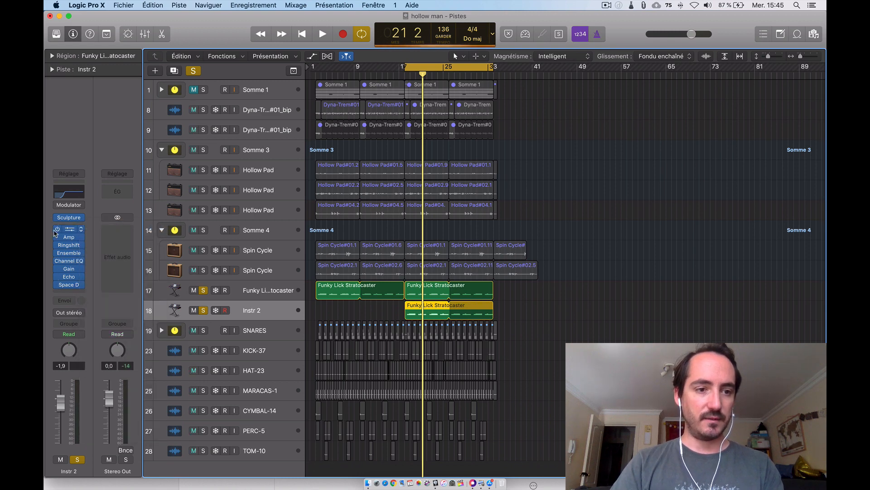
{"action": "left_click", "coordinate": [194, 291]}
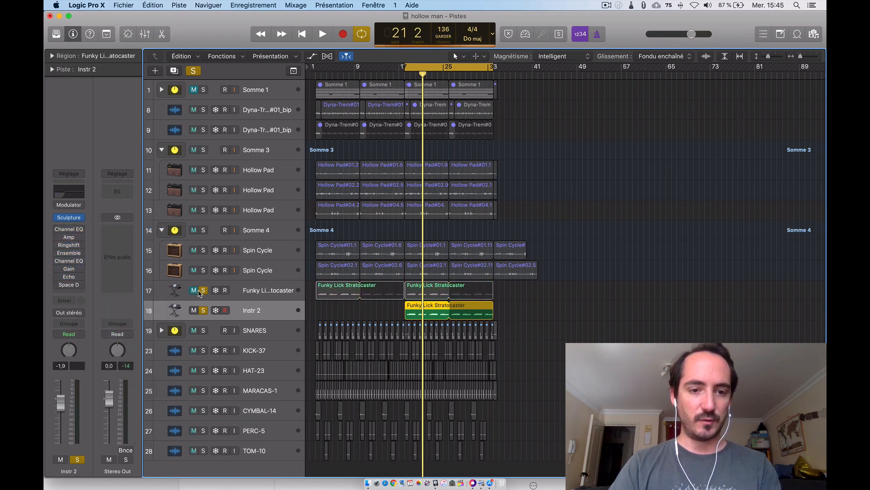
{"action": "left_click", "coordinate": [203, 291]}
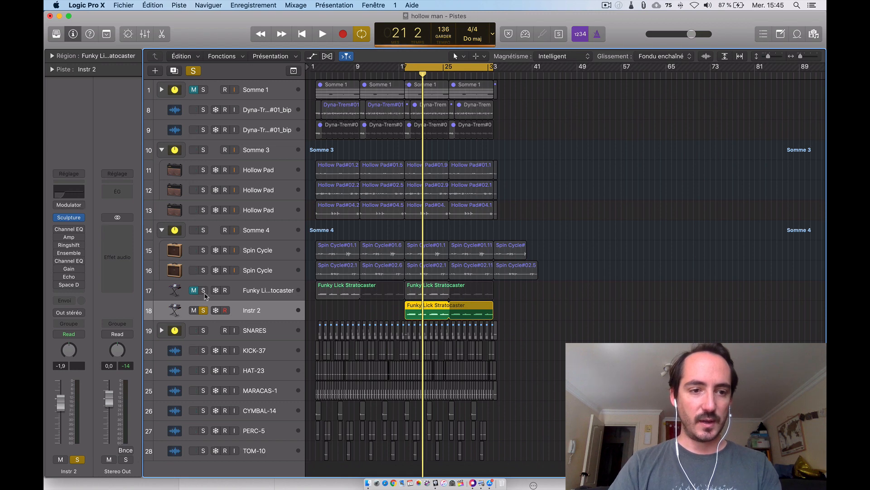
- In the duplicate's Sculpture instrument, try the Fuzzy Pluck Lead preset, return to Funky Lick Stratocaster and audition it dry
{"action": "left_click", "coordinate": [69, 218]}
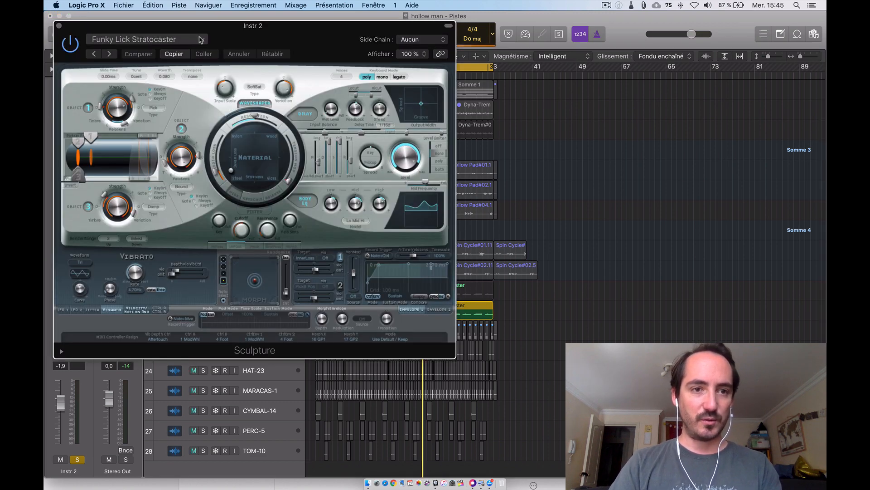
{"action": "left_click", "coordinate": [185, 40]}
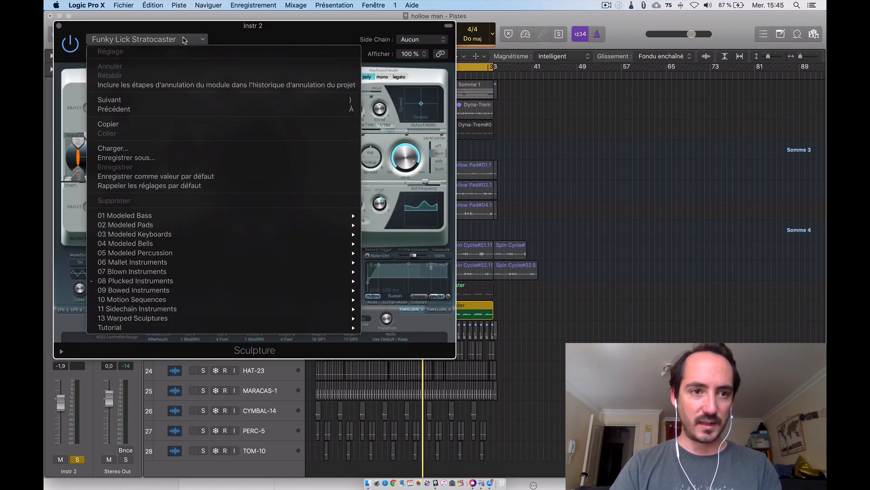
{"action": "mouse_move", "coordinate": [160, 284]}
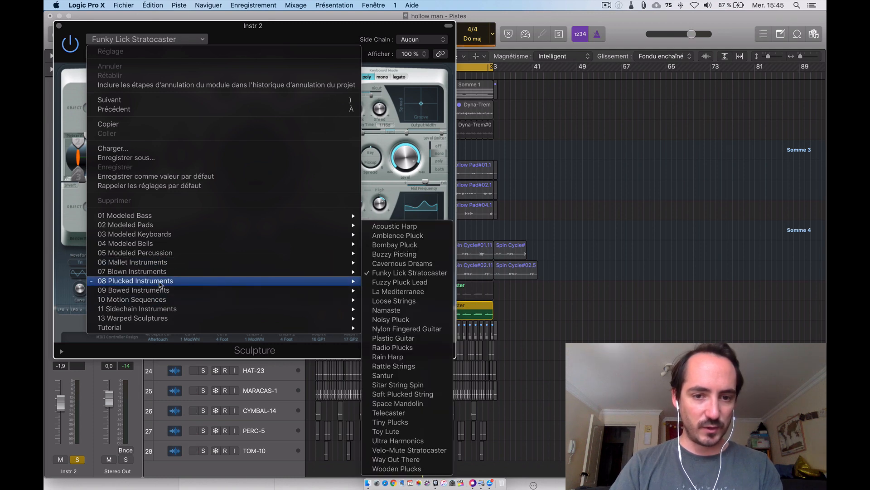
{"action": "left_click", "coordinate": [399, 282]}
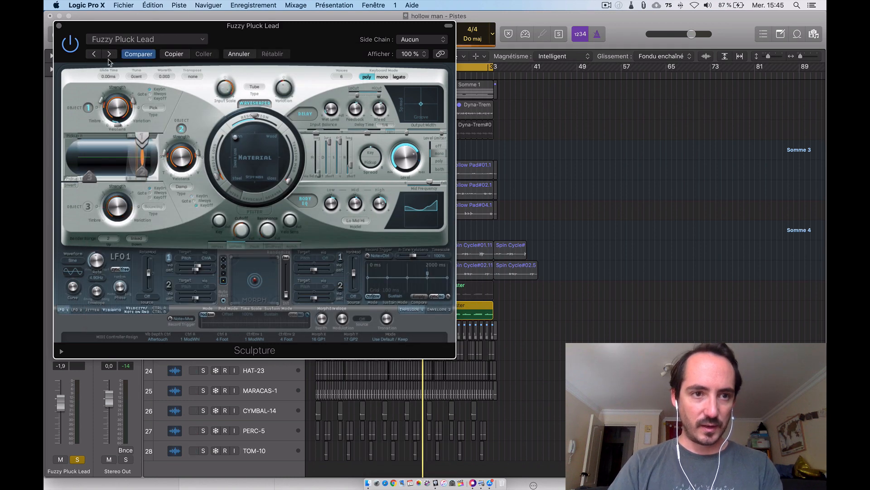
{"action": "left_click", "coordinate": [94, 53]}
{"action": "mouse_move", "coordinate": [301, 34]}
{"action": "left_mouse_down"}
{"action": "mouse_move", "coordinate": [201, 59]}
{"action": "mouse_move", "coordinate": [535, 95]}
{"action": "mouse_move", "coordinate": [702, 69]}
{"action": "mouse_move", "coordinate": [648, 65]}
{"action": "left_mouse_up"}
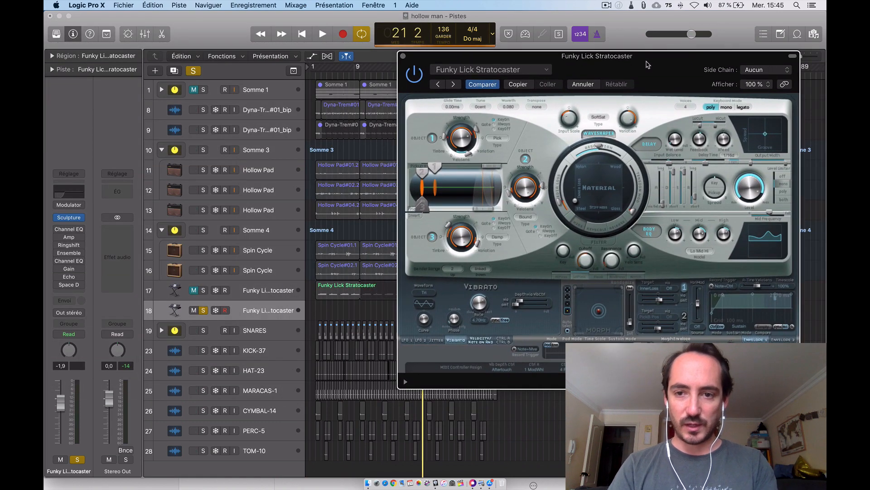
{"action": "key", "text": "space"}
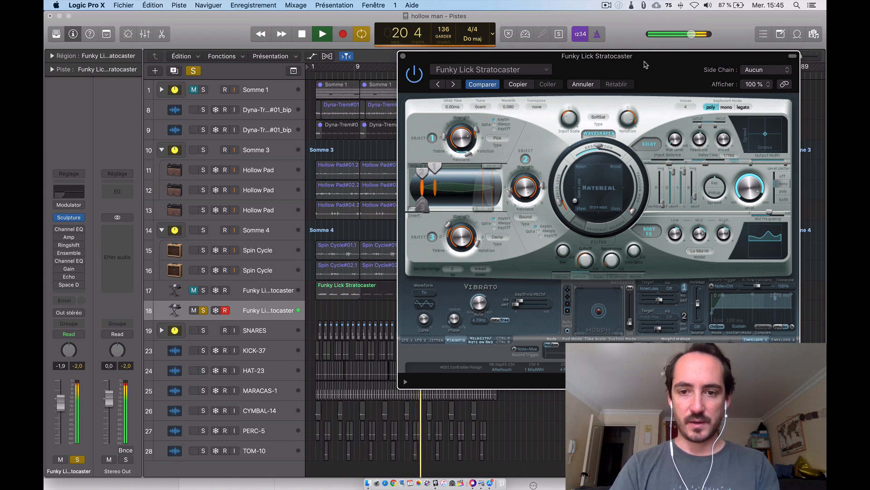
{"action": "key", "text": "space"}
- Adjust the attack of Sculpture's amplitude envelope while auditioning the loop, and close the instrument
{"action": "left_click_drag", "start_coordinate": [594, 71], "coordinate": [375, 83]}
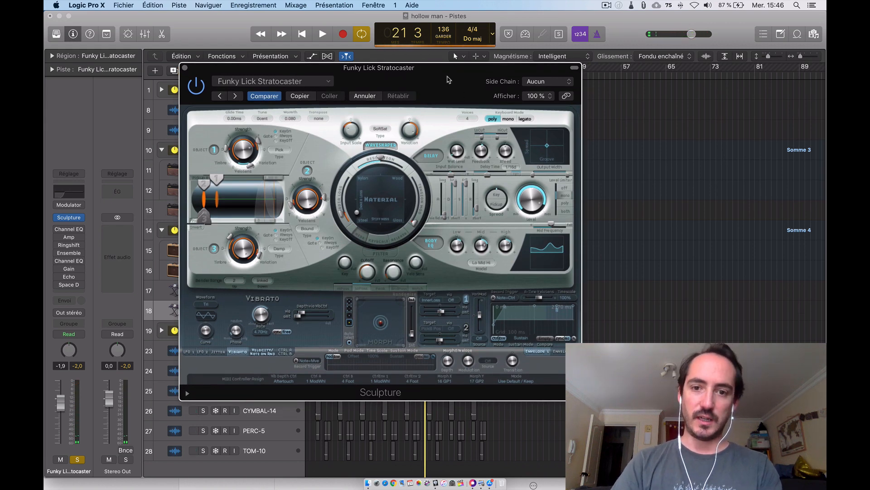
{"action": "left_click_drag", "start_coordinate": [446, 217], "coordinate": [446, 208]}
{"action": "key", "text": "space"}
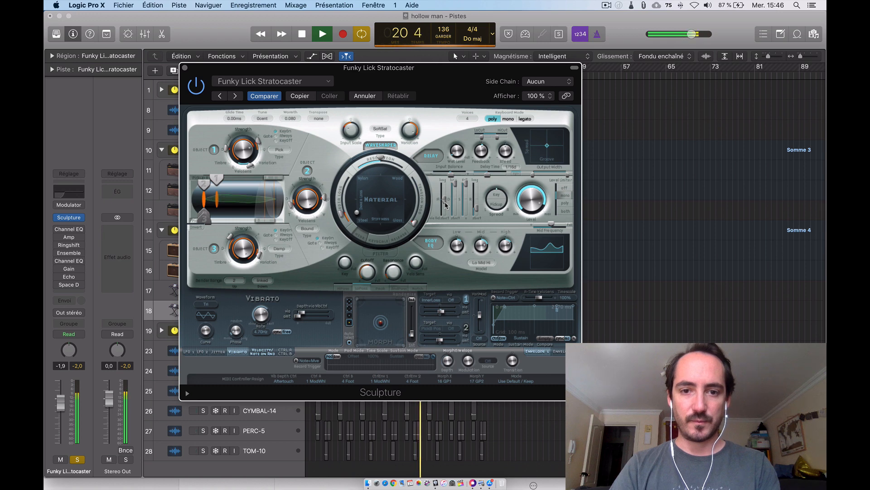
{"action": "left_click_drag", "start_coordinate": [445, 200], "coordinate": [445, 199]}
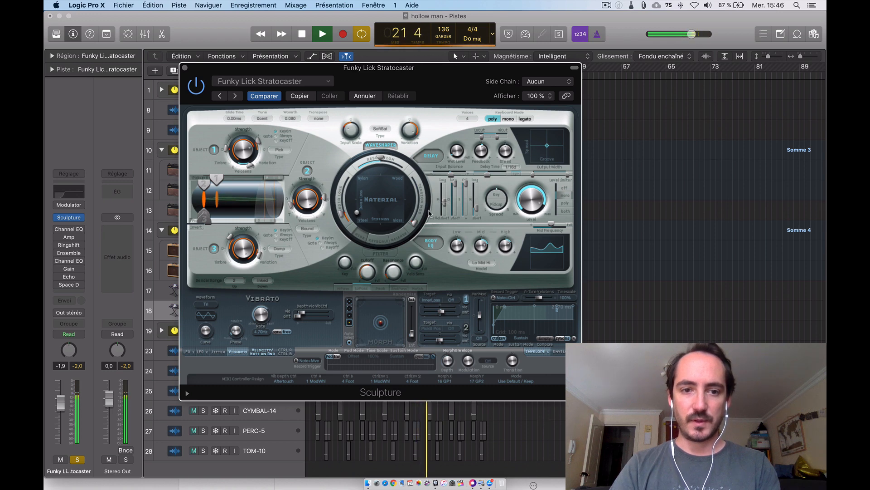
{"action": "key", "text": "space"}
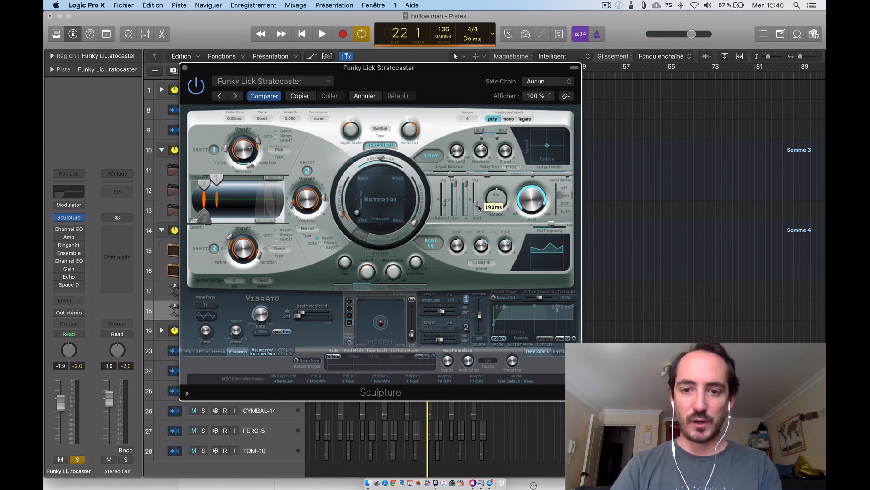
{"action": "key", "text": "space"}
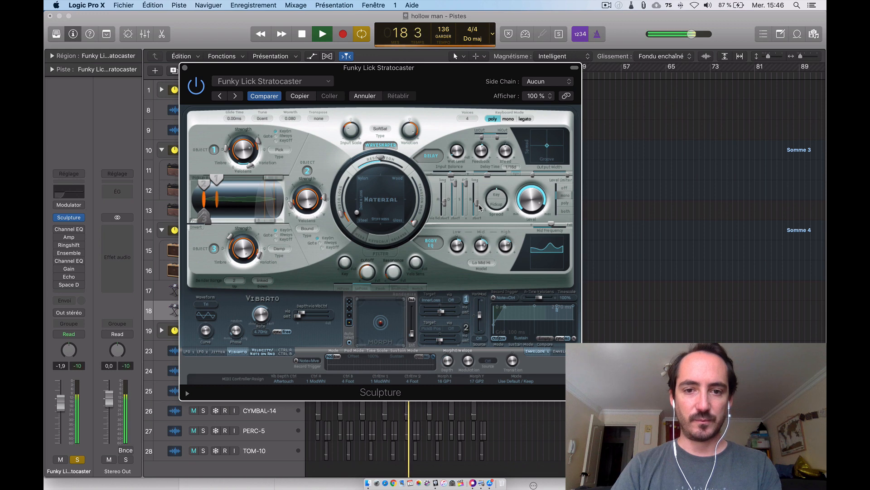
{"action": "left_click_drag", "start_coordinate": [188, 68], "coordinate": [438, 47]}
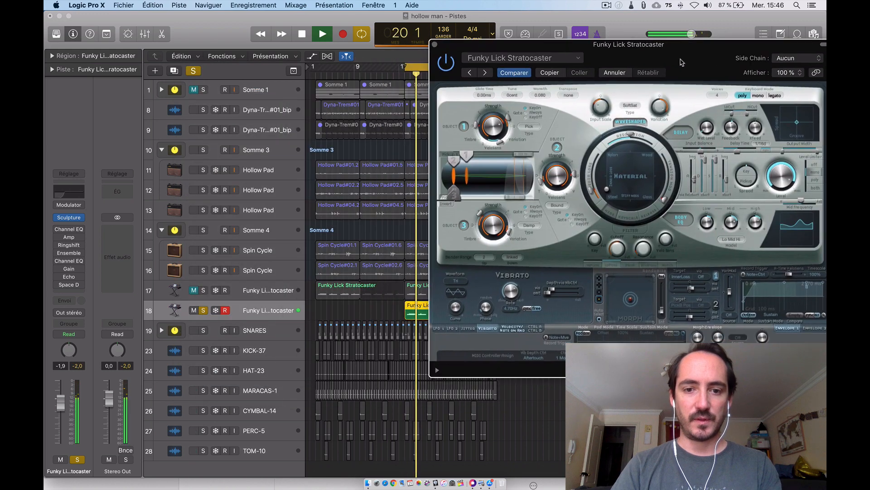
{"action": "left_click", "coordinate": [435, 46]}
{"action": "key", "text": "space"}
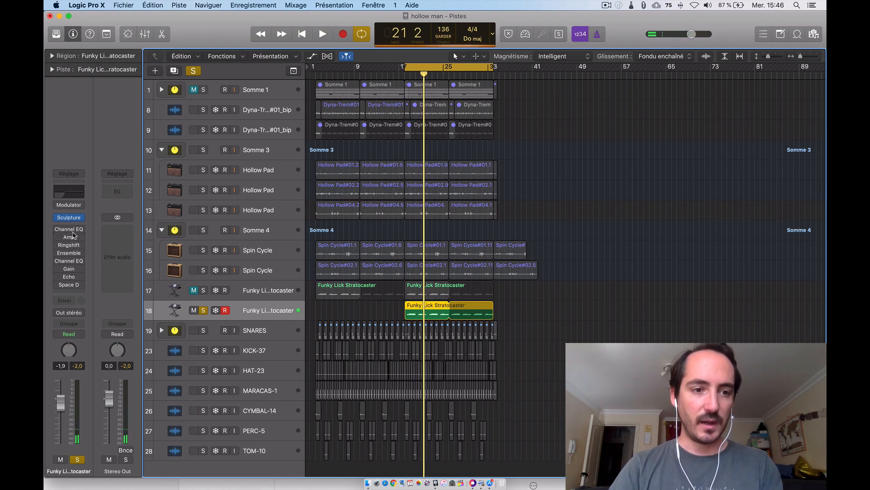
- Enable the first Channel EQ on the duplicated track and play the loop to hear its low-cut filter
{"action": "left_click", "coordinate": [69, 232]}
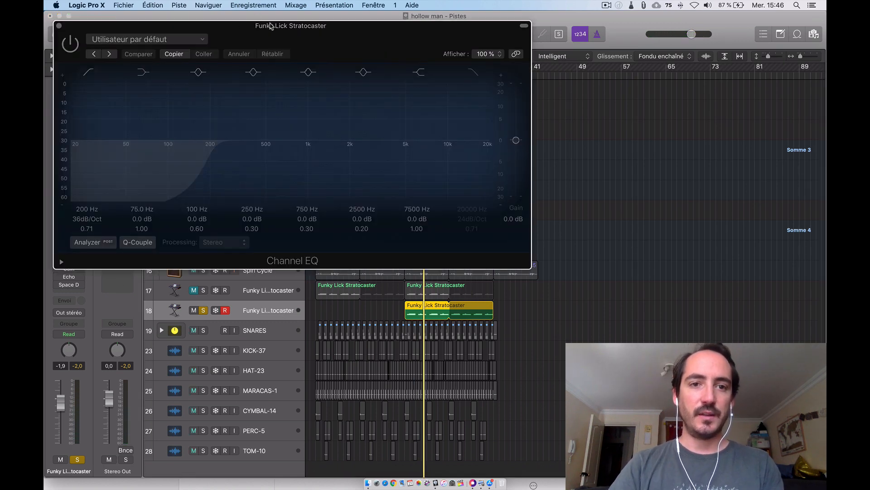
{"action": "left_click_drag", "start_coordinate": [82, 22], "coordinate": [250, 76]}
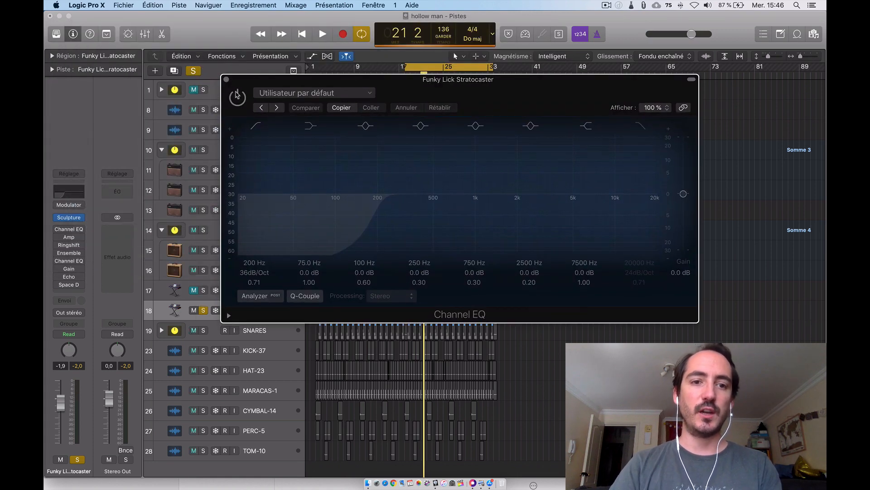
{"action": "left_click", "coordinate": [237, 95]}
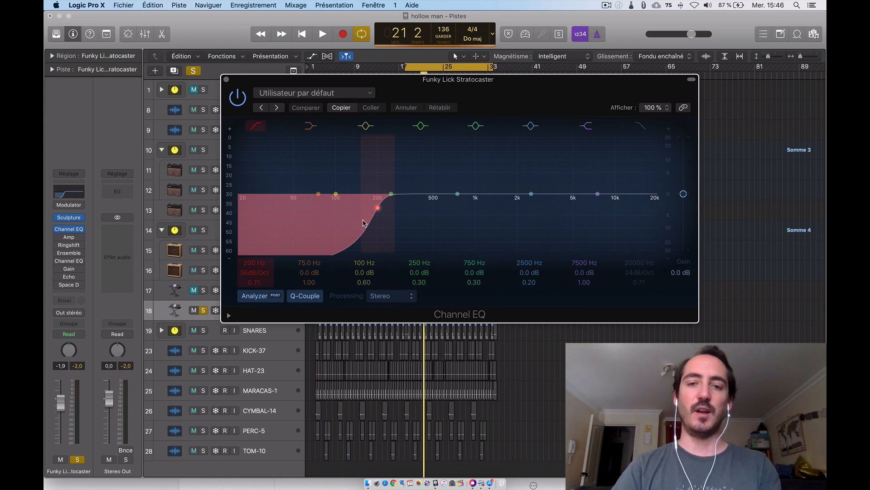
{"action": "key", "text": "space"}
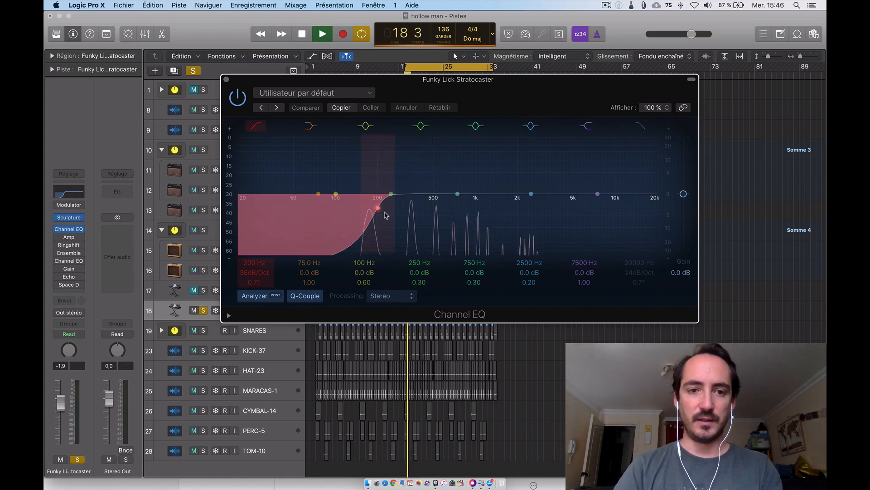
- Compare the loop with the first Channel EQ bypassed and enabled, stop playback, and close the EQ
{"action": "left_click", "coordinate": [238, 97]}
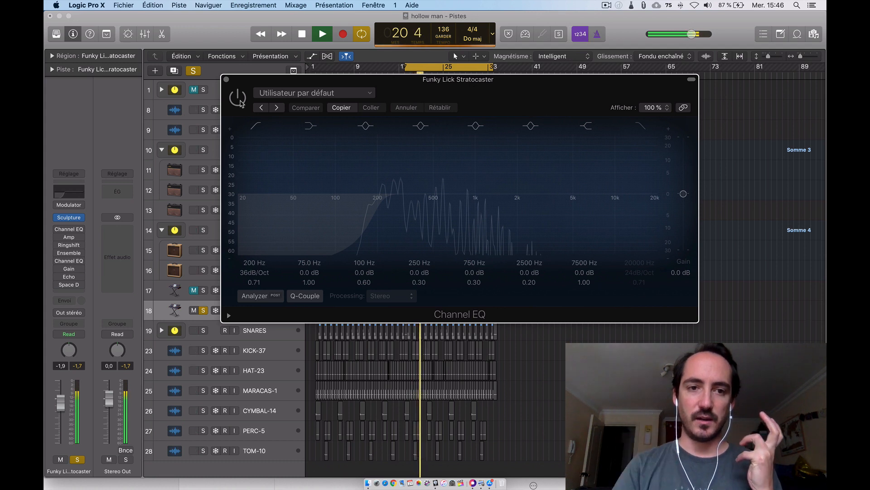
{"action": "left_click", "coordinate": [241, 103]}
{"action": "key", "text": "space"}
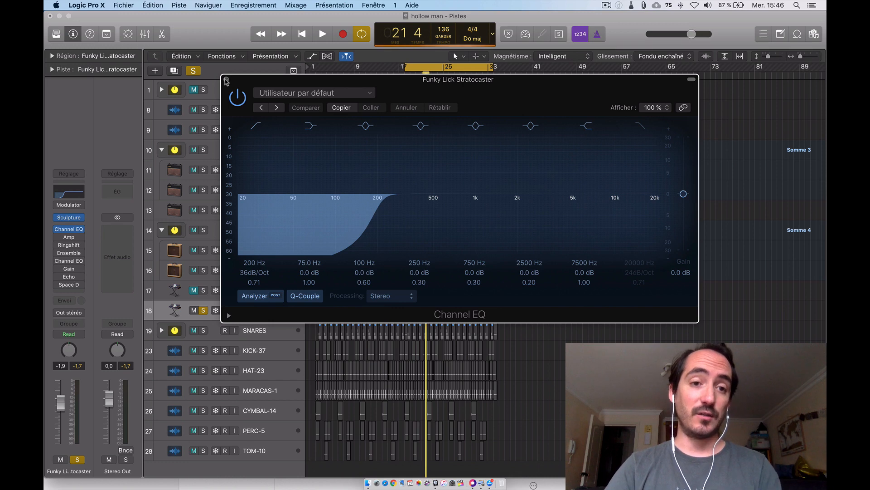
{"action": "left_click", "coordinate": [227, 80]}
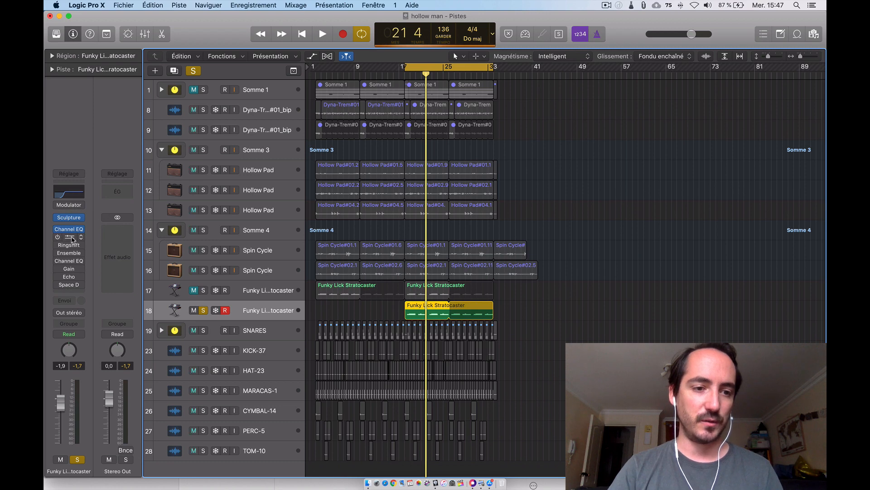
- Open Amp Designer on the duplicated track, choose the Vintage British Head amp, and set the microphone to Dynamic 57
{"action": "left_click", "coordinate": [71, 238]}
{"action": "left_click_drag", "start_coordinate": [269, 31], "coordinate": [424, 49]}
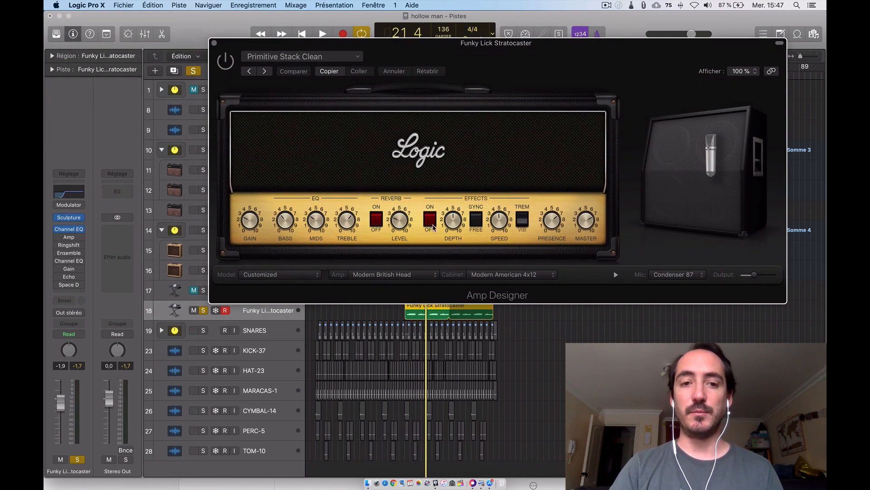
{"action": "left_click", "coordinate": [418, 275]}
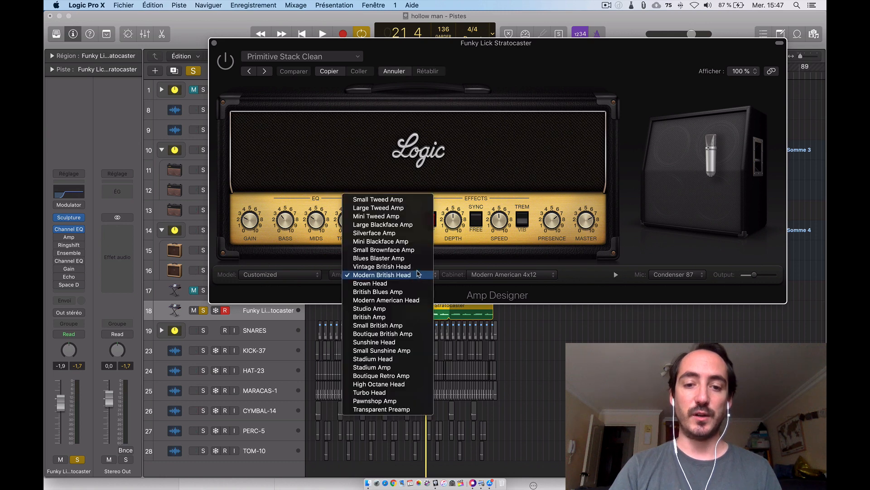
{"action": "left_click", "coordinate": [417, 267]}
{"action": "mouse_move", "coordinate": [689, 183]}
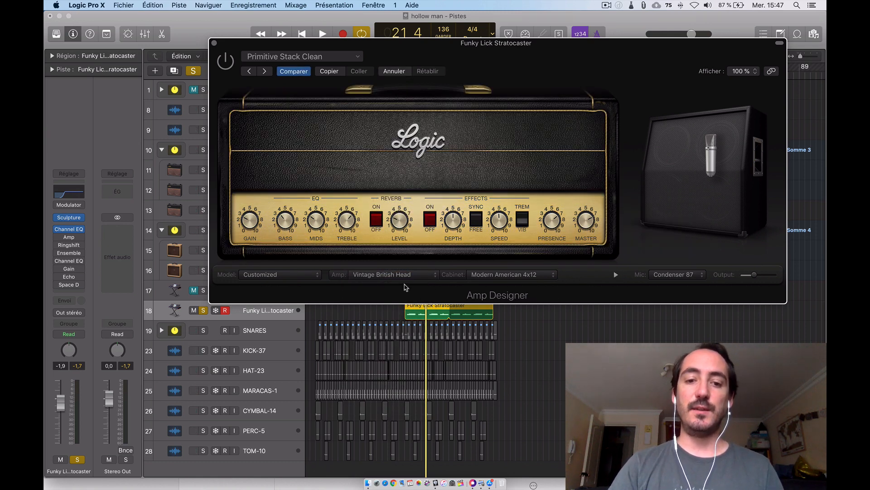
{"action": "mouse_move", "coordinate": [669, 141]}
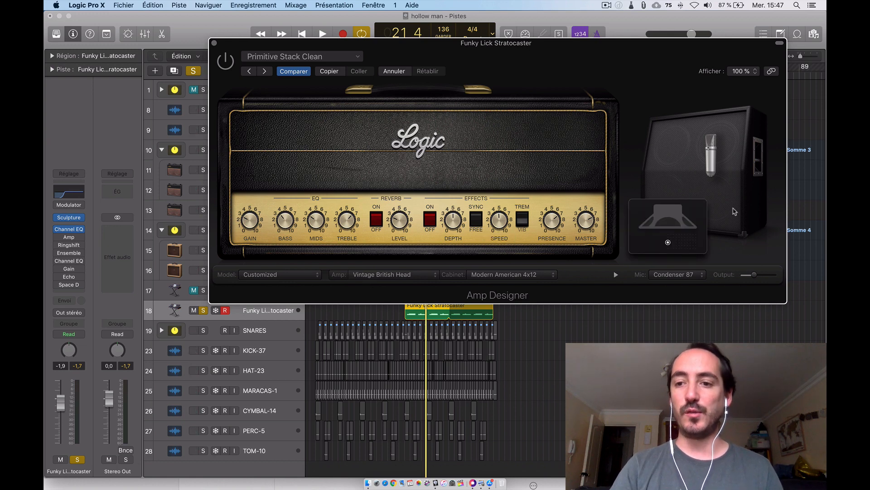
{"action": "left_click", "coordinate": [671, 275]}
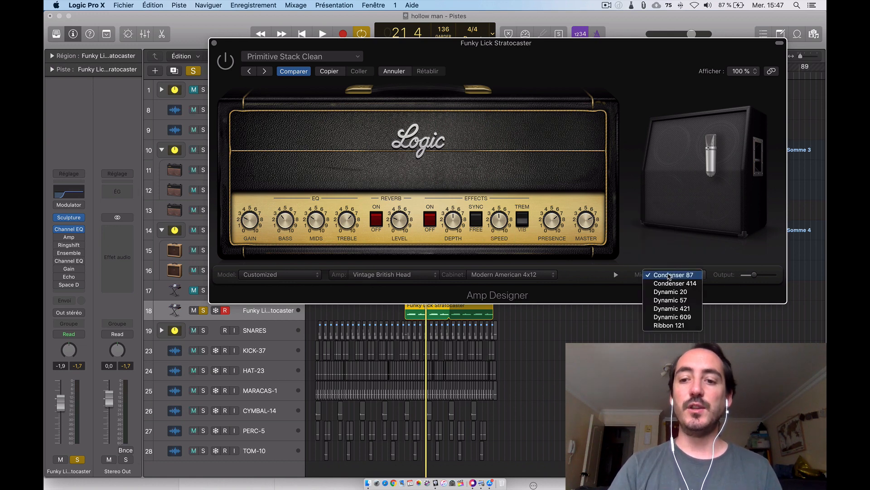
{"action": "left_click", "coordinate": [670, 300]}
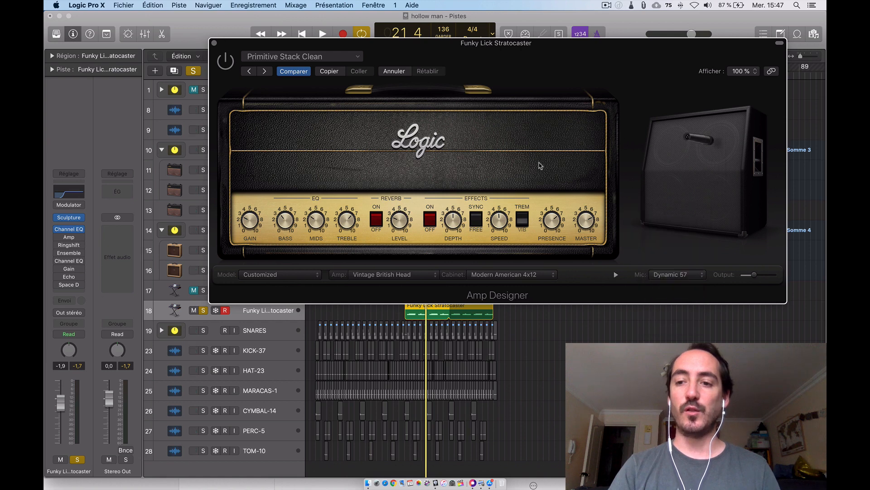
- Enable Amp Designer during loop playback and audition the duplicated track through the amp
{"action": "key", "text": "space"}
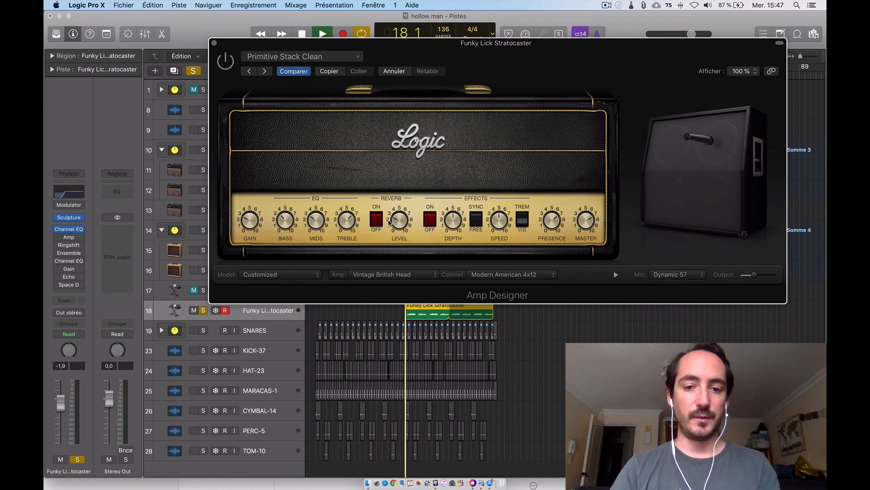
{"action": "left_click", "coordinate": [225, 60]}
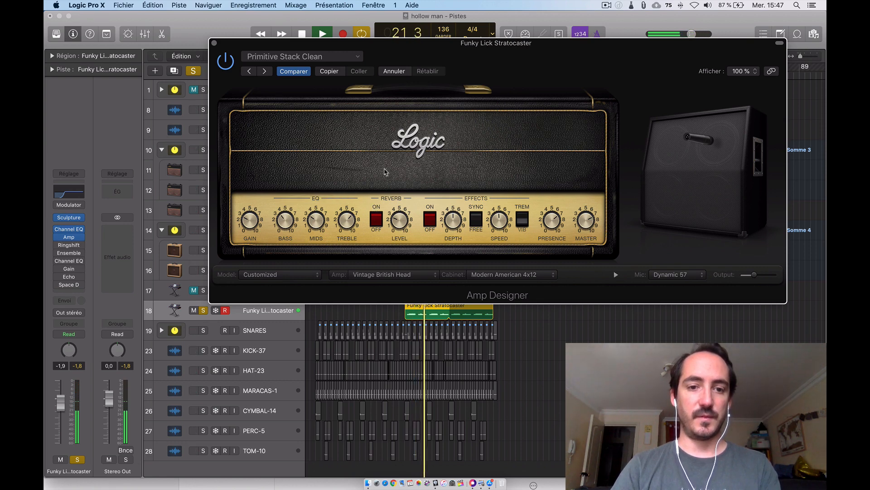
{"action": "key", "text": "space"}
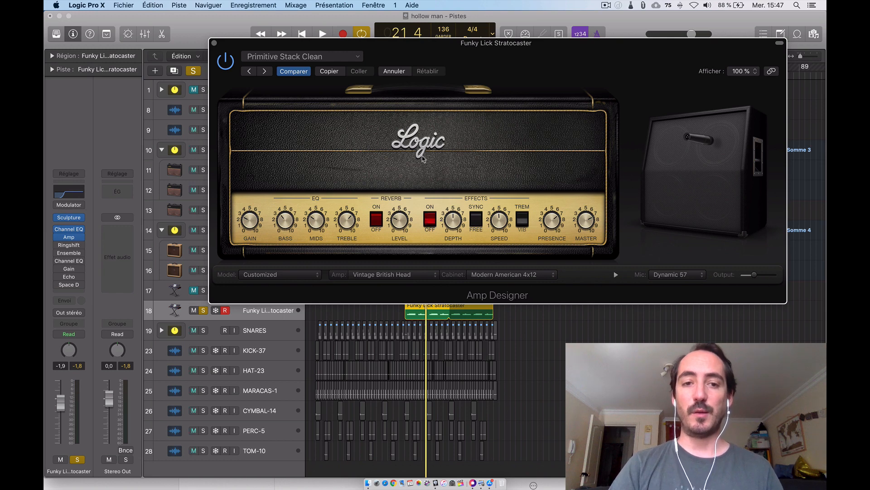
{"action": "key", "text": "space"}
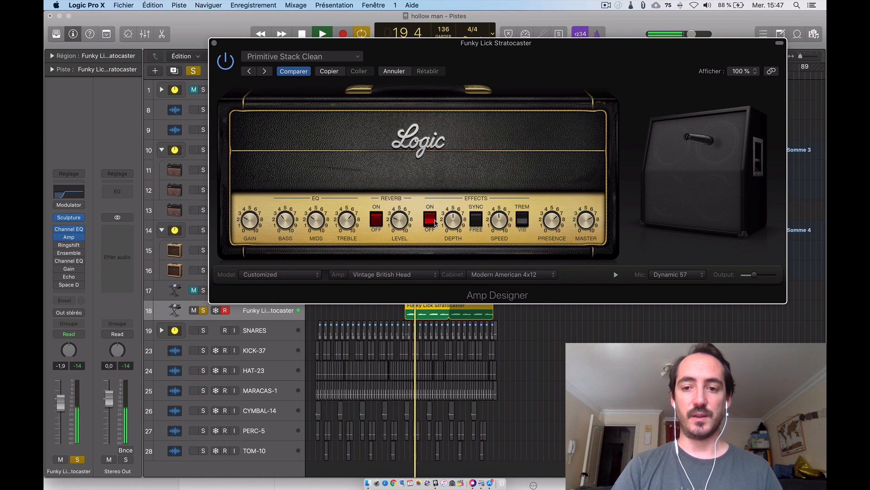
{"action": "key", "text": "space"}
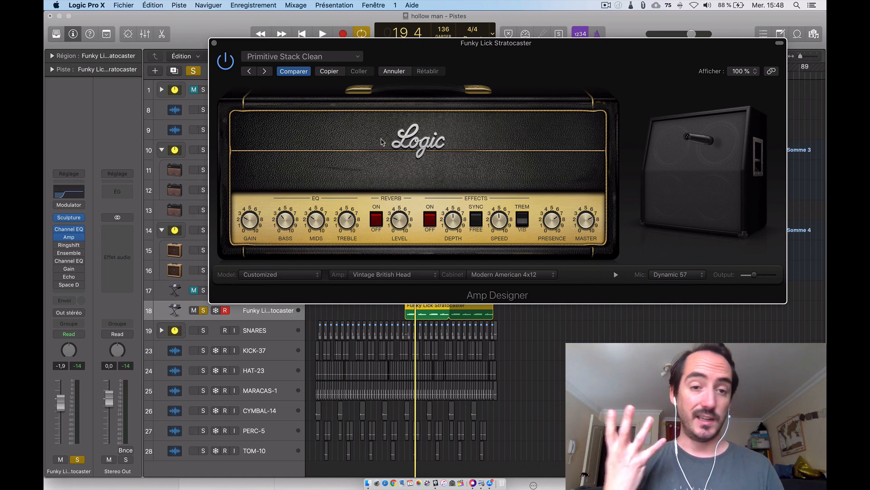
- Compare the loop with Amp Designer bypassed and enabled, leave it enabled, and close it
{"action": "left_click", "coordinate": [226, 63]}
{"action": "key", "text": "space"}
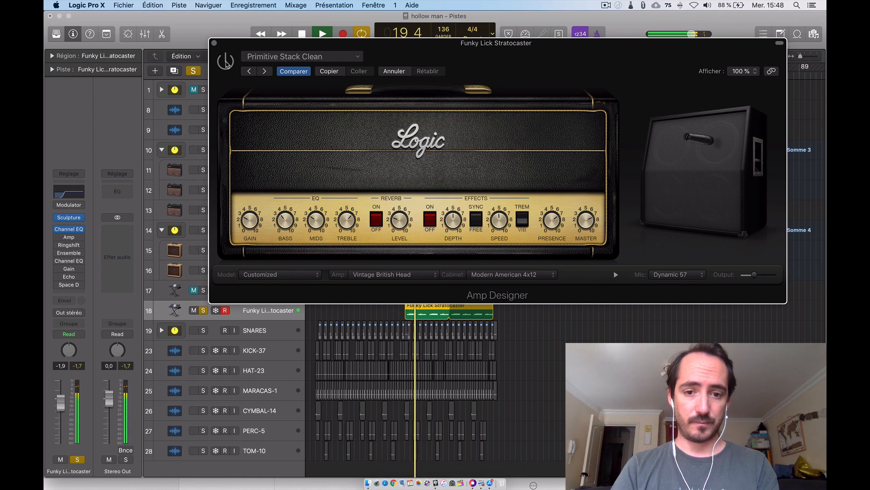
{"action": "left_click", "coordinate": [226, 61]}
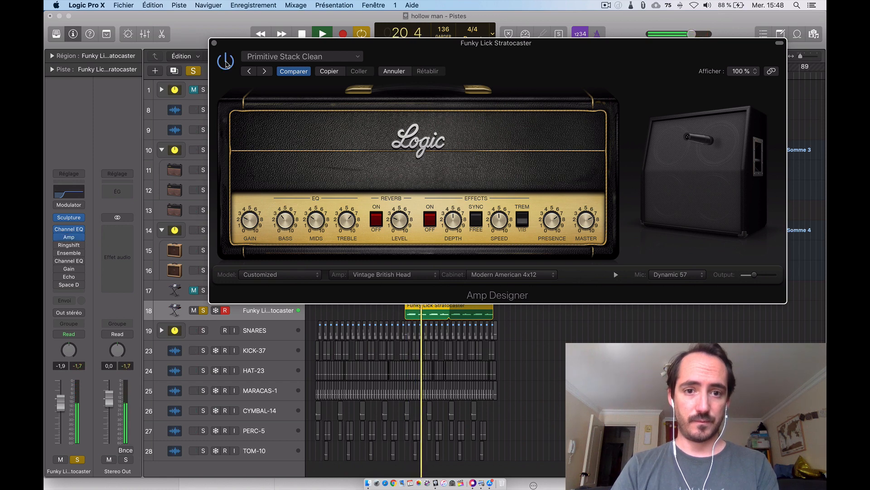
{"action": "key", "text": "space"}
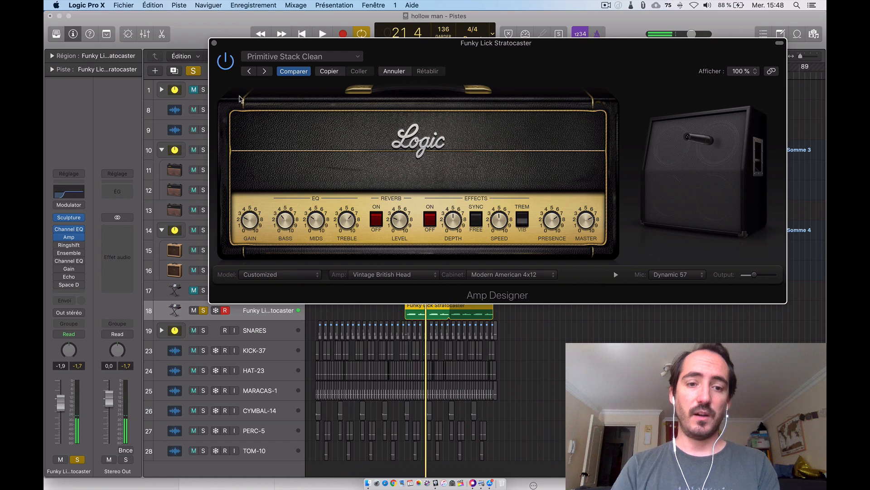
{"action": "left_click", "coordinate": [214, 43]}
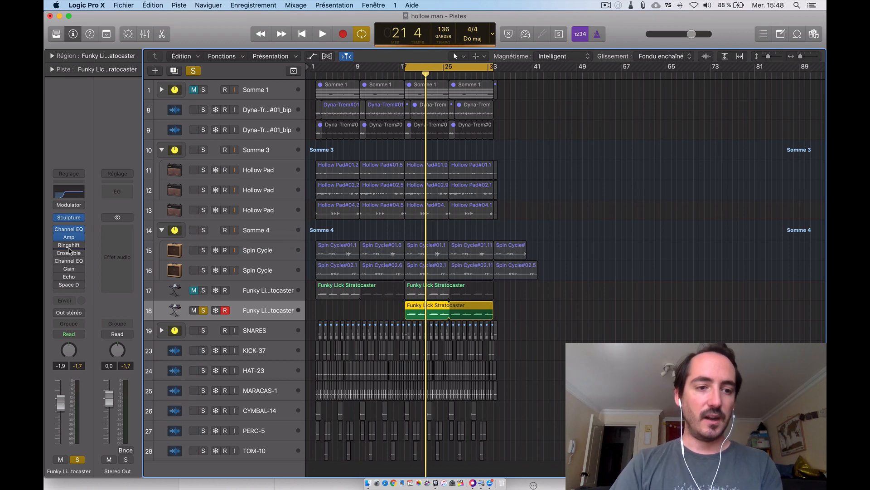
- Open the Ringshifter on the duplicated track, enable it, and play the loop through it
{"action": "left_click", "coordinate": [68, 245]}
{"action": "left_click_drag", "start_coordinate": [229, 36], "coordinate": [526, 44]}
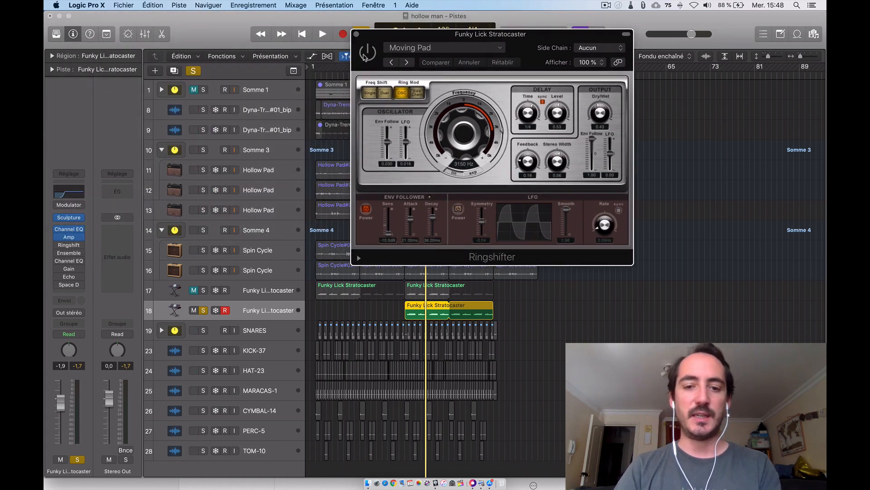
{"action": "key", "text": "space"}
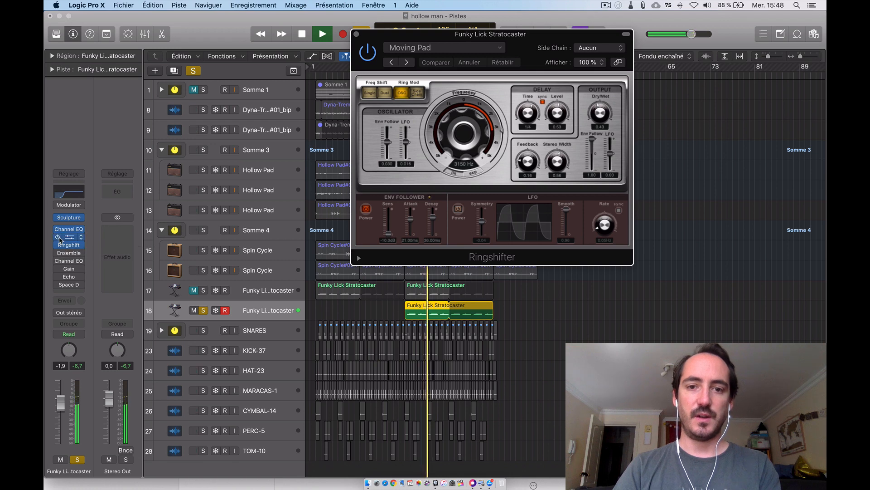
{"action": "key", "text": "space"}
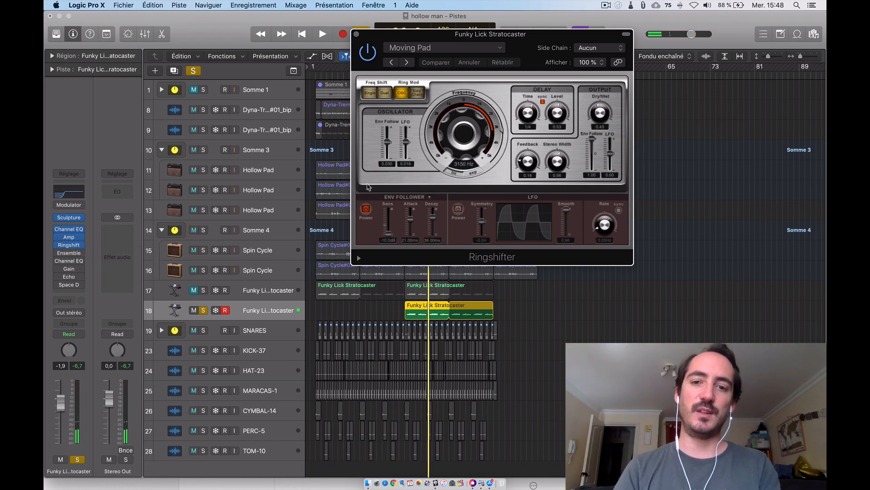
- Try different Ringshifter frequencies while auditioning the loop, and set the frequency to 2220 Hz and the delay level to 0.36
{"action": "left_click_drag", "start_coordinate": [478, 135], "coordinate": [476, 149]}
{"action": "key", "text": "space"}
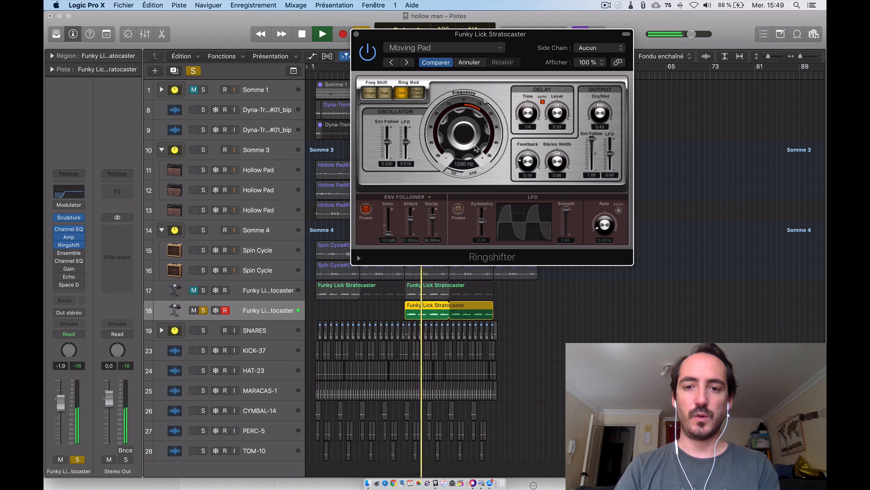
{"action": "key", "text": "space"}
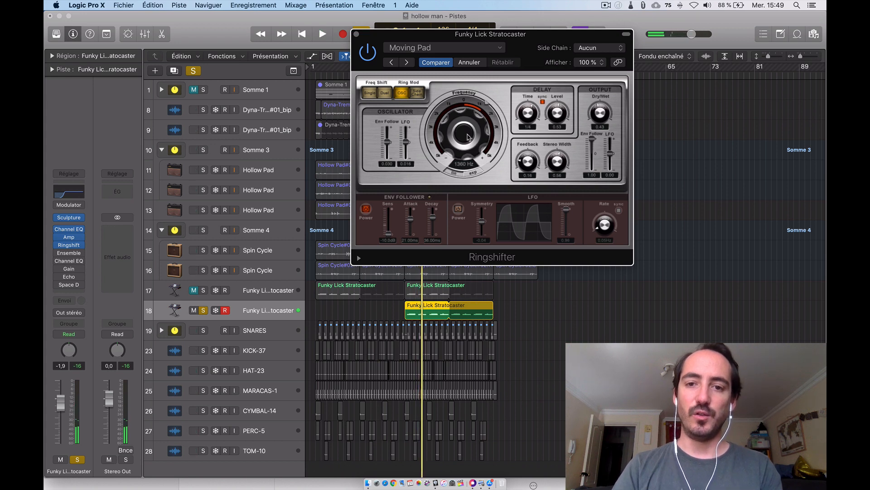
{"action": "left_click_drag", "start_coordinate": [468, 138], "coordinate": [467, 128]}
{"action": "key", "text": "space"}
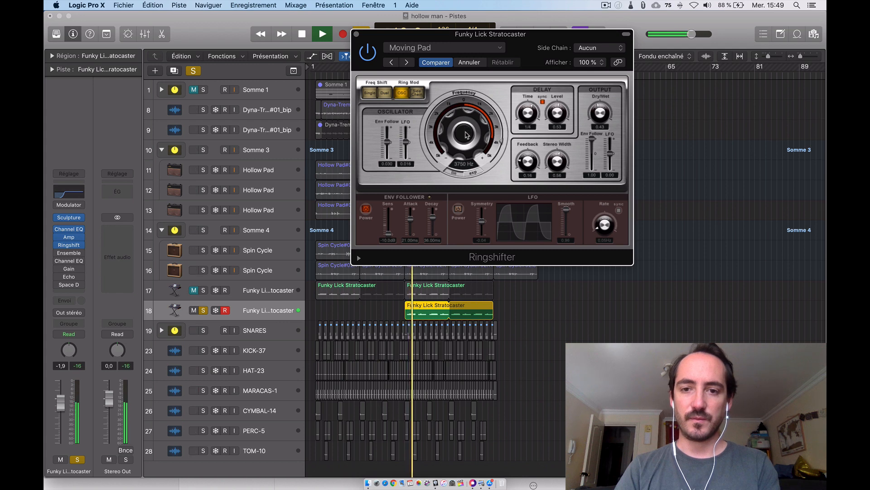
{"action": "mouse_move", "coordinate": [468, 136]}
{"action": "left_mouse_down"}
{"action": "mouse_move", "coordinate": [467, 150]}
{"action": "mouse_move", "coordinate": [467, 140]}
{"action": "left_mouse_up"}
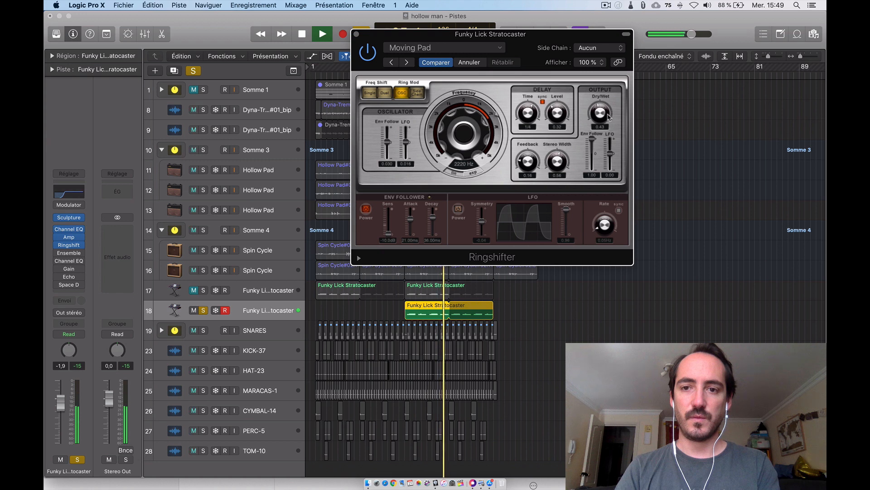
{"action": "left_click_drag", "start_coordinate": [554, 115], "coordinate": [555, 110]}
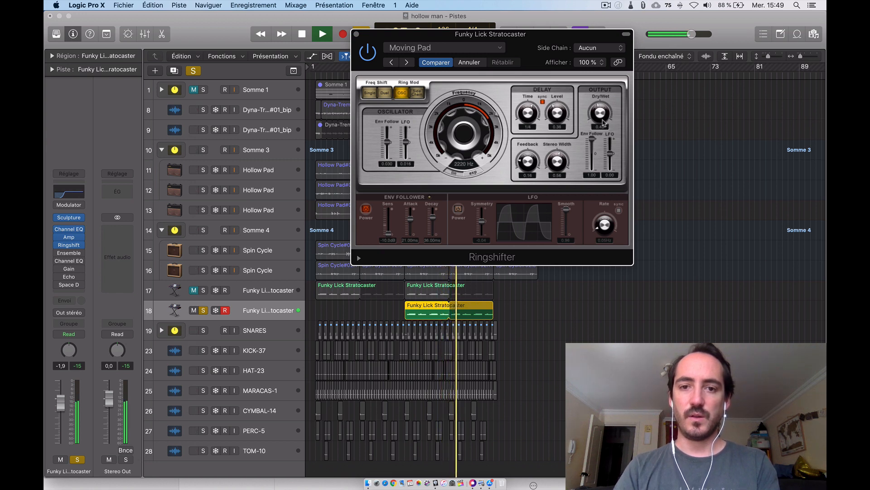
{"action": "key", "text": "space"}
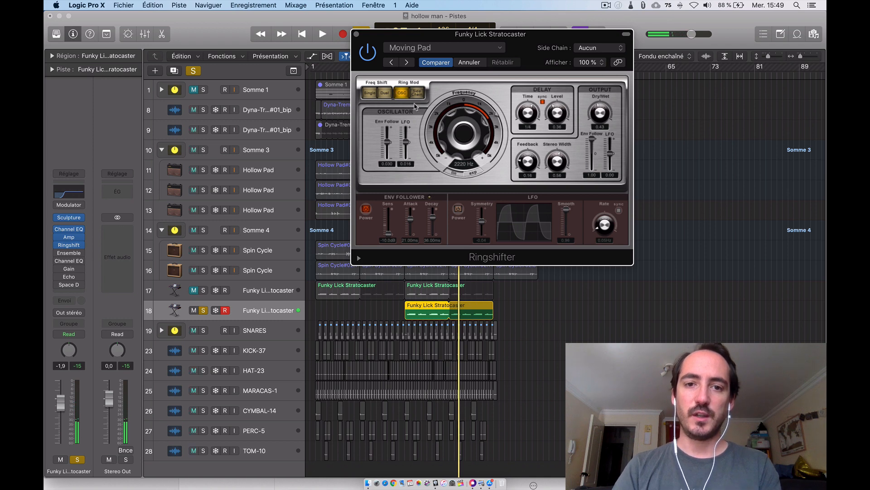
- Audition the Ringshifter's single and dual frequency shift modes, and return to the OSC ring modulation mode
{"action": "left_click", "coordinate": [370, 94]}
{"action": "key", "text": "space"}
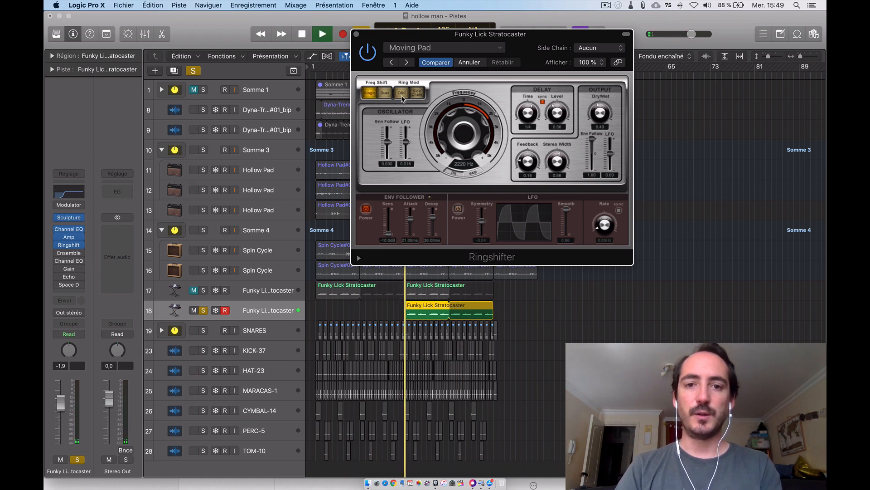
{"action": "left_click", "coordinate": [387, 95]}
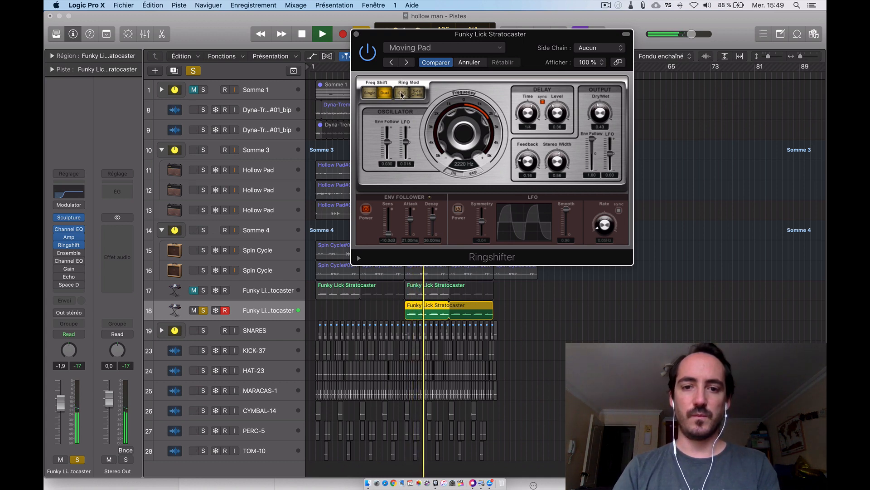
{"action": "left_click", "coordinate": [402, 93]}
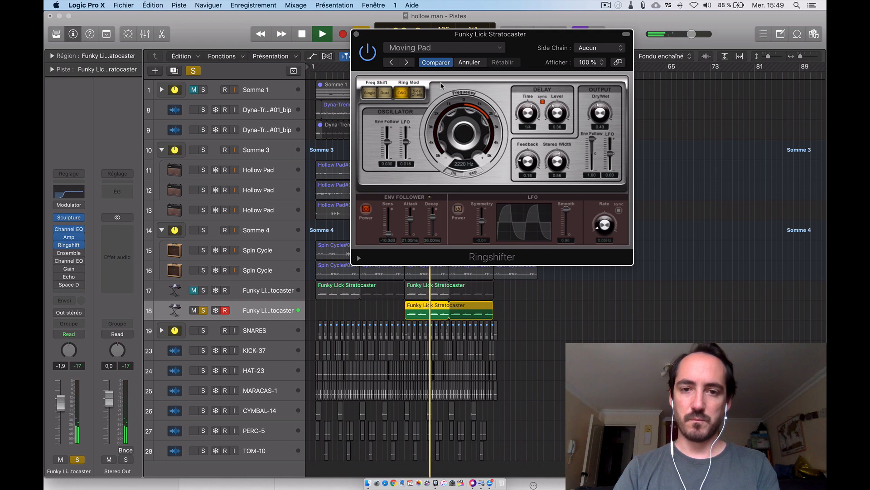
- Compare dry and wet extremes of the Ringshifter output on the loop, and set its Dry/Wet mix to about 0.29
{"action": "key", "text": "space"}
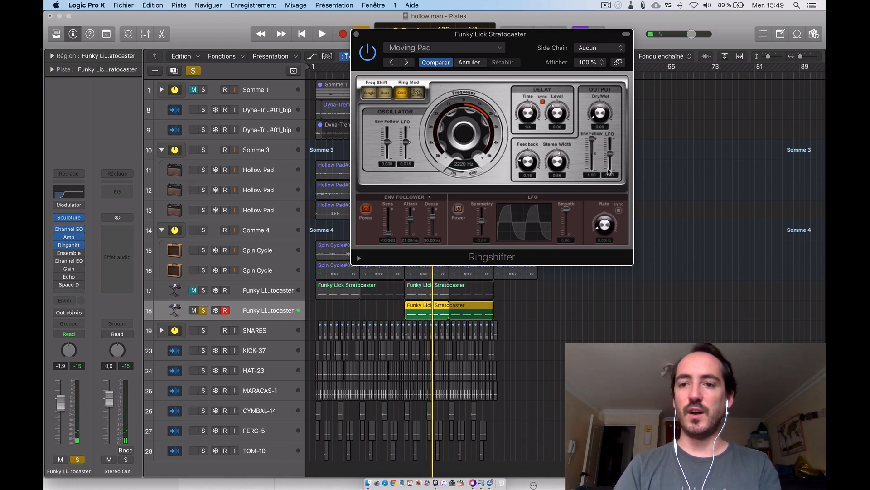
{"action": "key", "text": "space"}
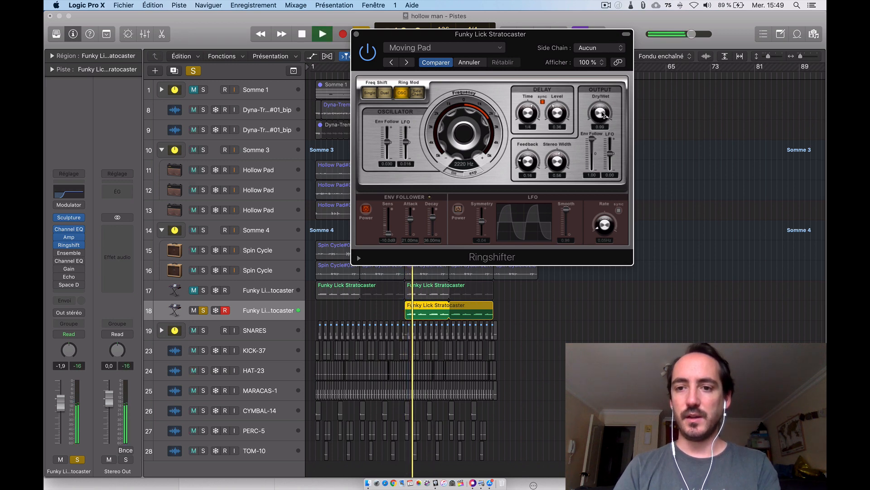
{"action": "key", "text": "space"}
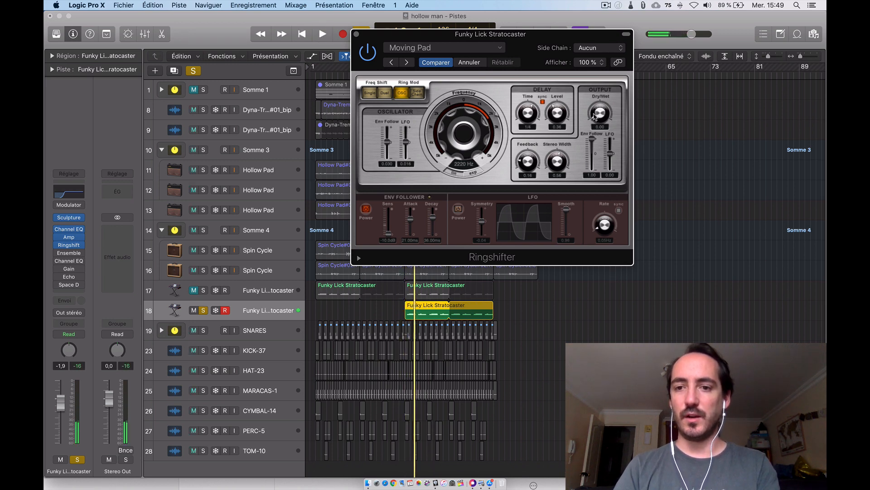
{"action": "key", "text": "space"}
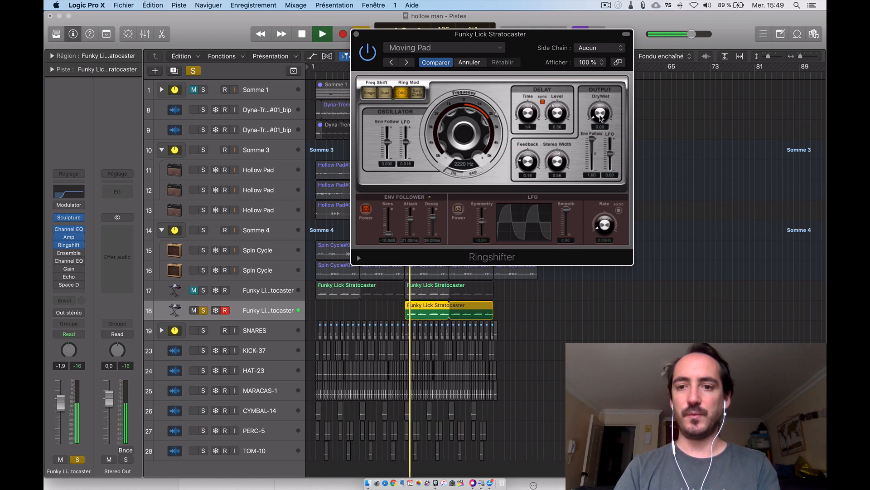
{"action": "left_click_drag", "start_coordinate": [601, 119], "coordinate": [598, 97]}
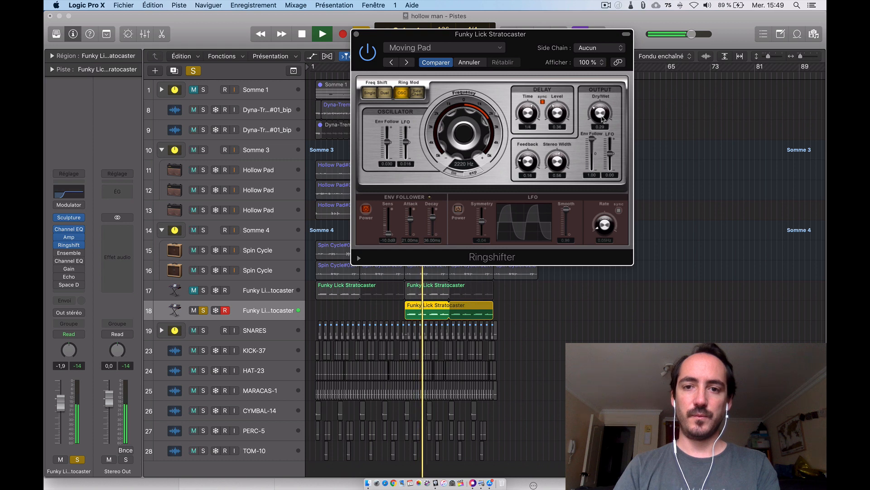
- Fine-tune the Ringshifter's Dry/Wet mix to about 0.38 and restart the loop
{"action": "left_click_drag", "start_coordinate": [602, 119], "coordinate": [603, 118]}
{"action": "key", "text": "space"}
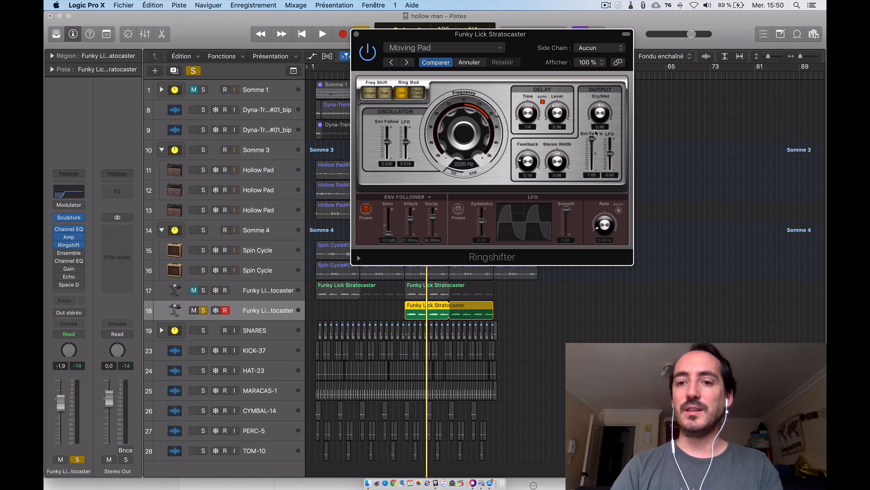
{"action": "left_click_drag", "start_coordinate": [596, 133], "coordinate": [596, 135]}
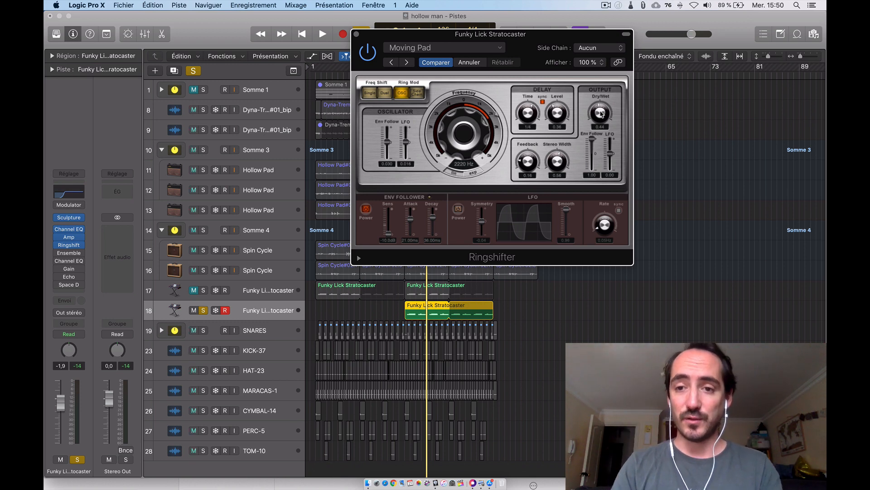
{"action": "key", "text": "space"}
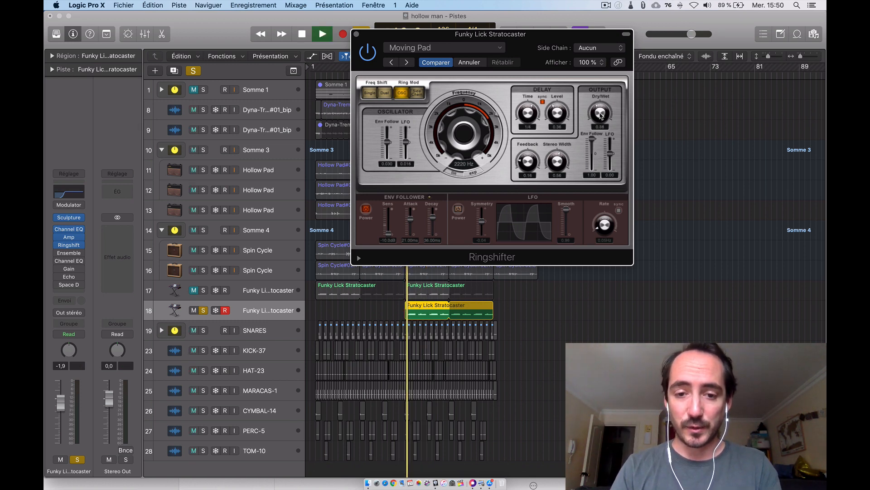
- Compare the loop with the Ringshifter bypassed and enabled, and set its frequency to 2550 Hz and Dry/Wet mix to 0.35
{"action": "left_click", "coordinate": [374, 56]}
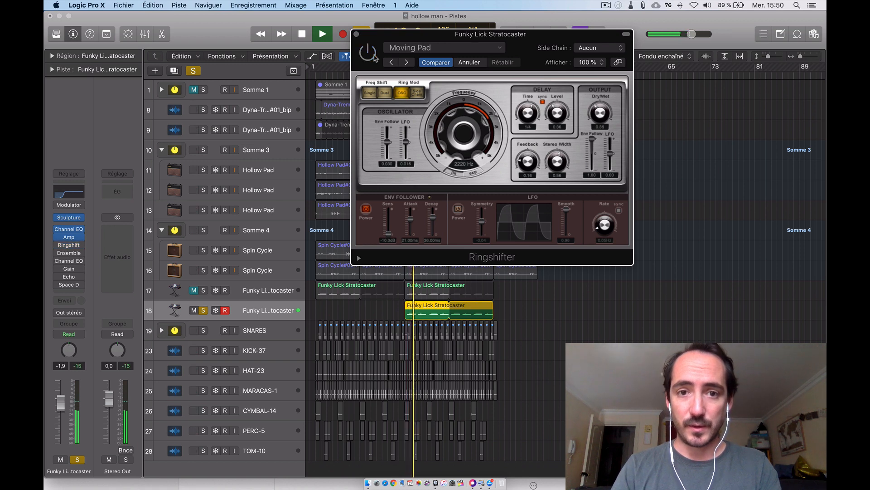
{"action": "left_click", "coordinate": [368, 53]}
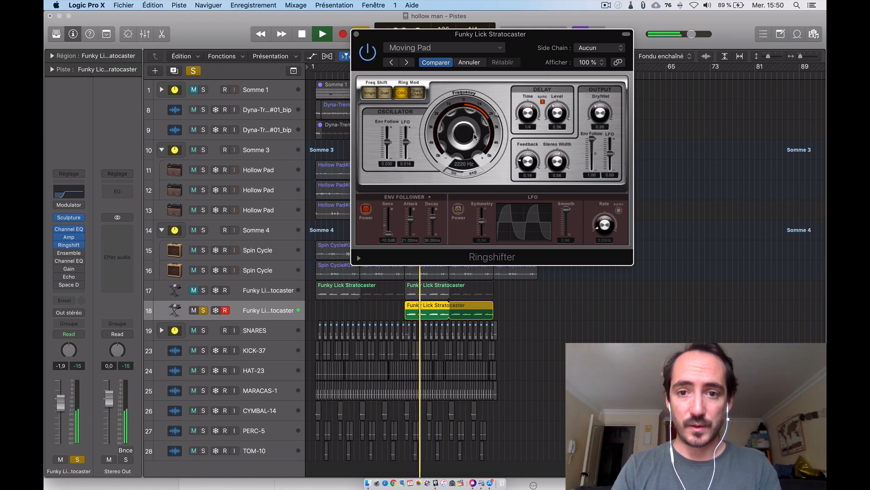
{"action": "left_click_drag", "start_coordinate": [475, 141], "coordinate": [474, 135]}
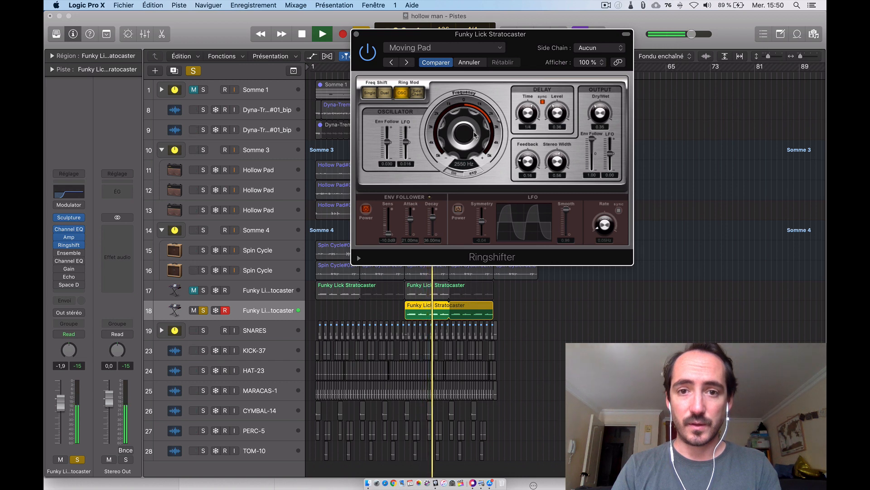
{"action": "key", "text": "space"}
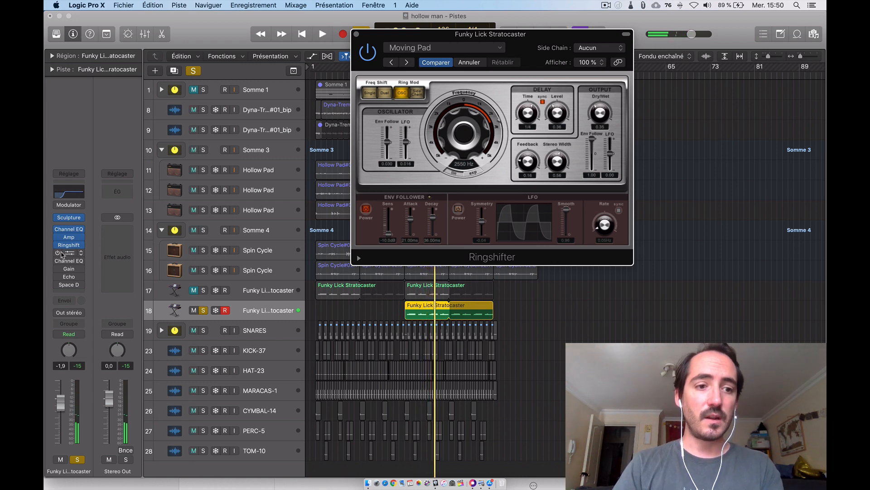
- Enable and open the Ensemble effect, close the Ringshifter, and move the Ensemble window clear of the channel strip
{"action": "left_click", "coordinate": [69, 252]}
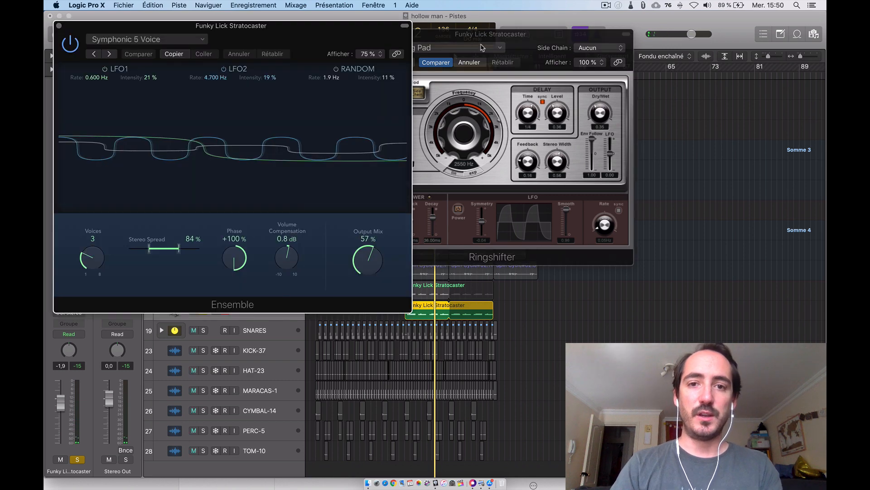
{"action": "left_click_drag", "start_coordinate": [362, 38], "coordinate": [420, 48]}
{"action": "left_click", "coordinate": [416, 45]}
{"action": "left_click_drag", "start_coordinate": [342, 41], "coordinate": [525, 34]}
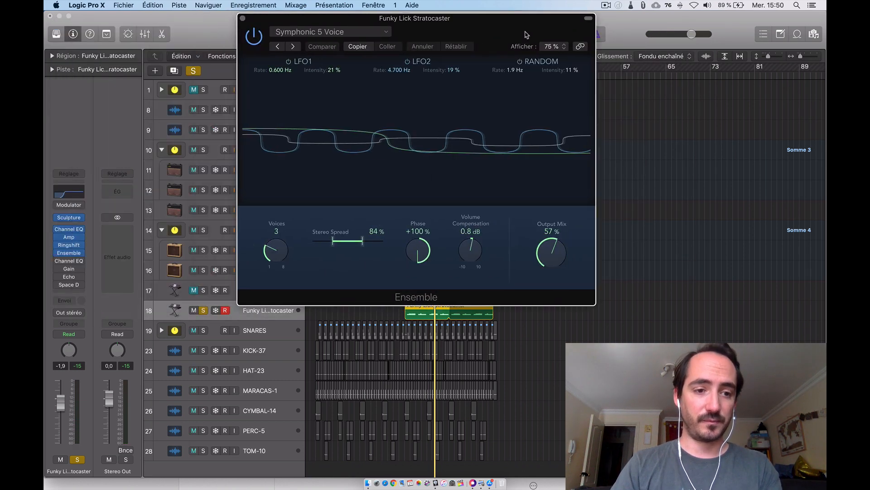
- Look up Ringshifter and Ensemble in the Modulation category of the plug-in list without replacing either effect
{"action": "left_click", "coordinate": [81, 253]}
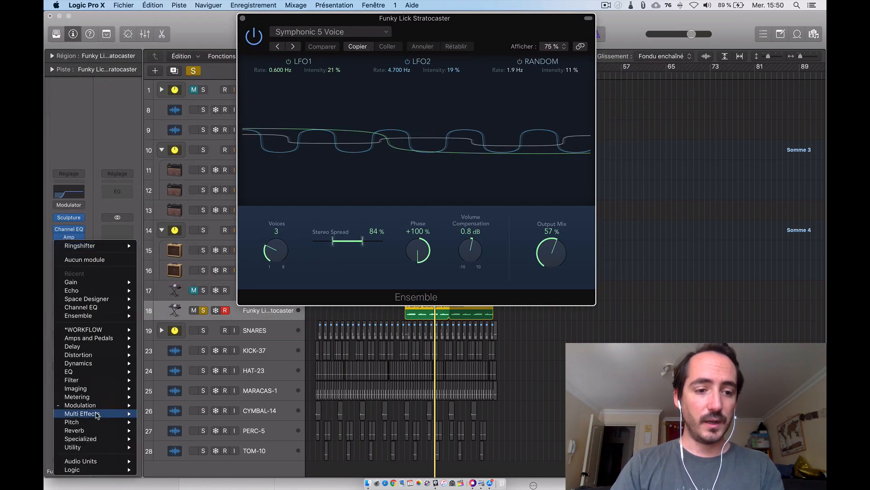
{"action": "mouse_move", "coordinate": [119, 406]}
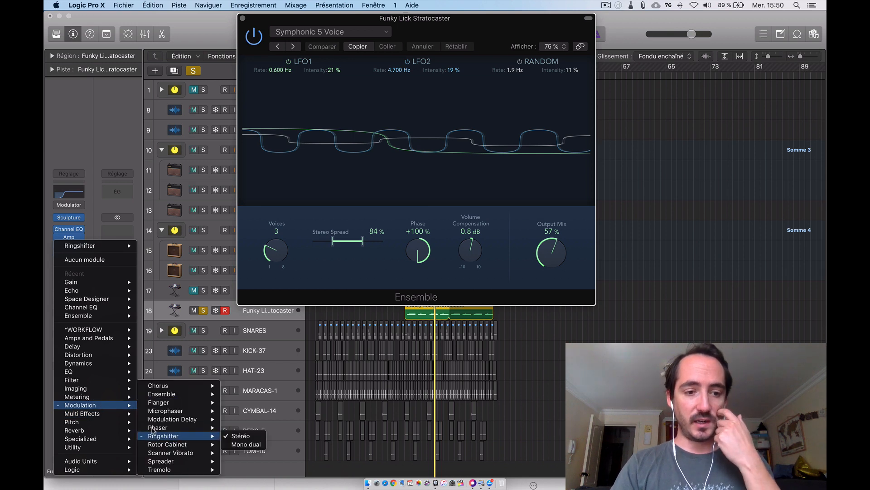
{"action": "left_click", "coordinate": [98, 199]}
{"action": "left_click", "coordinate": [81, 253]}
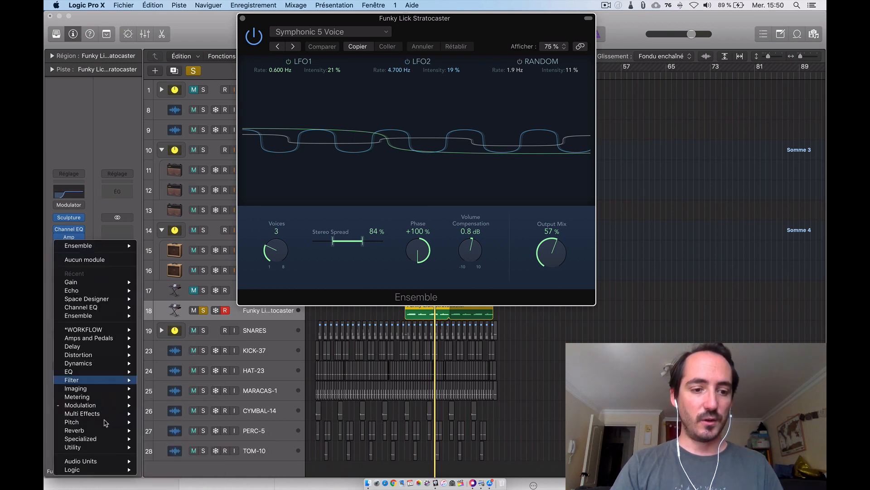
{"action": "mouse_move", "coordinate": [118, 408]}
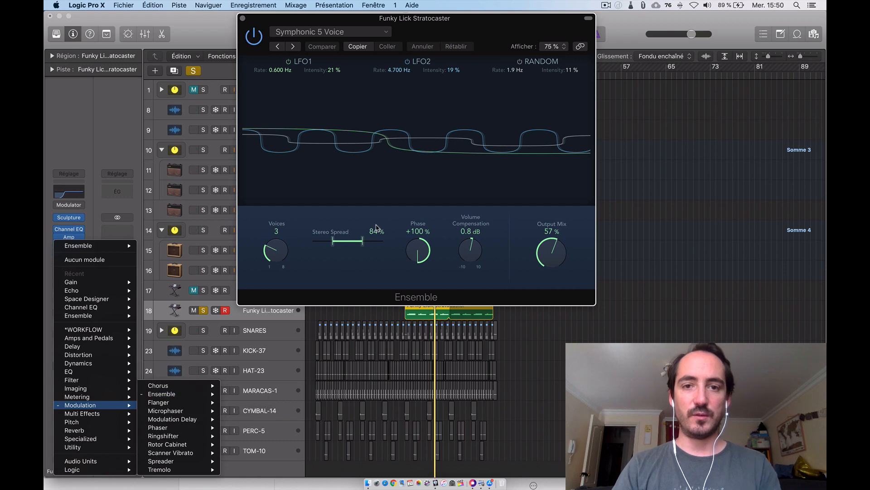
{"action": "left_click", "coordinate": [377, 227]}
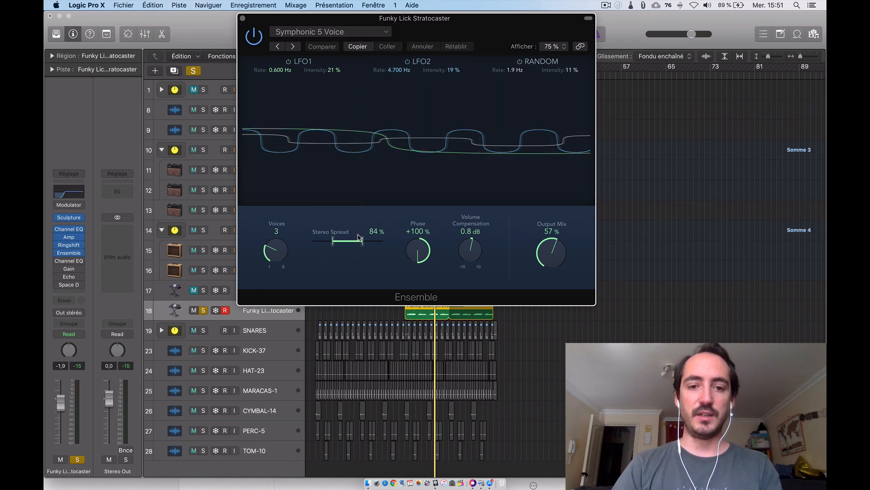
- Set the Ensemble's stereo spread to 90 %, try different voice counts on the playing loop, and settle on 4 voices
{"action": "left_click_drag", "start_coordinate": [363, 242], "coordinate": [364, 242]}
{"action": "key", "text": "space"}
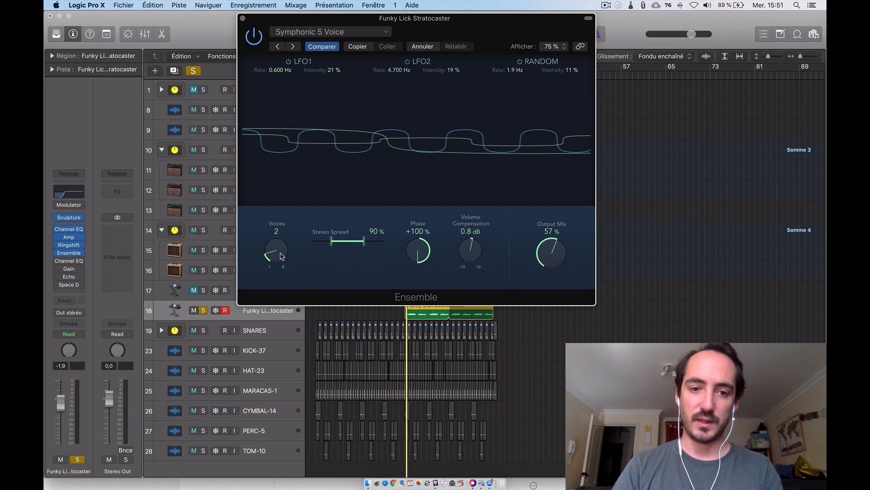
{"action": "left_click_drag", "start_coordinate": [281, 257], "coordinate": [286, 175]}
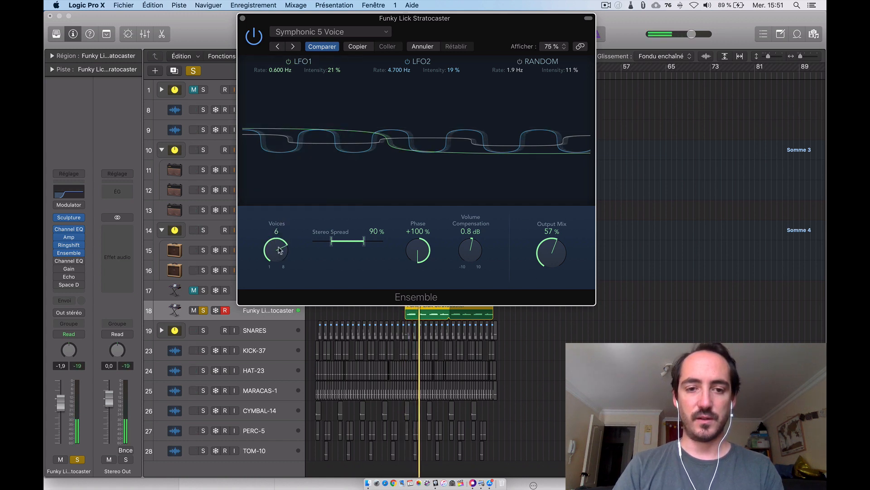
{"action": "left_click_drag", "start_coordinate": [279, 250], "coordinate": [274, 284]}
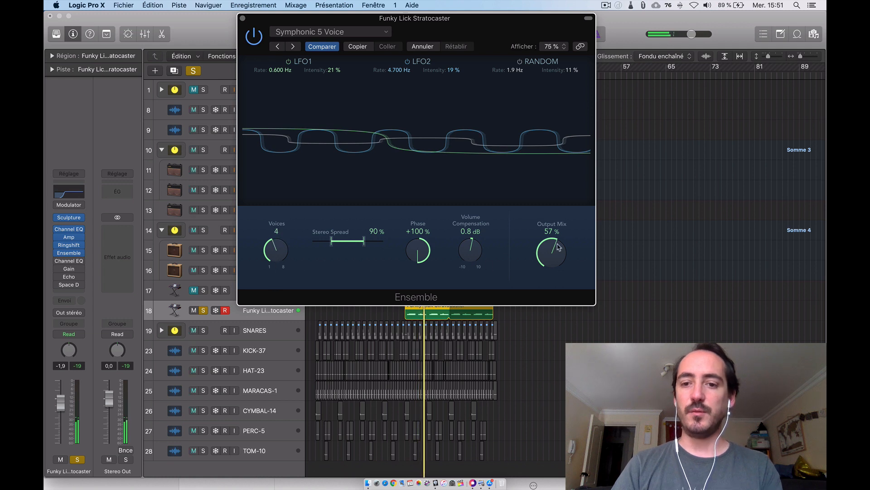
- Compare fully wet and nearly dry Ensemble output on the loop, set the Output Mix to 52 %, and close the effect
{"action": "left_click_drag", "start_coordinate": [552, 252], "coordinate": [555, 126]}
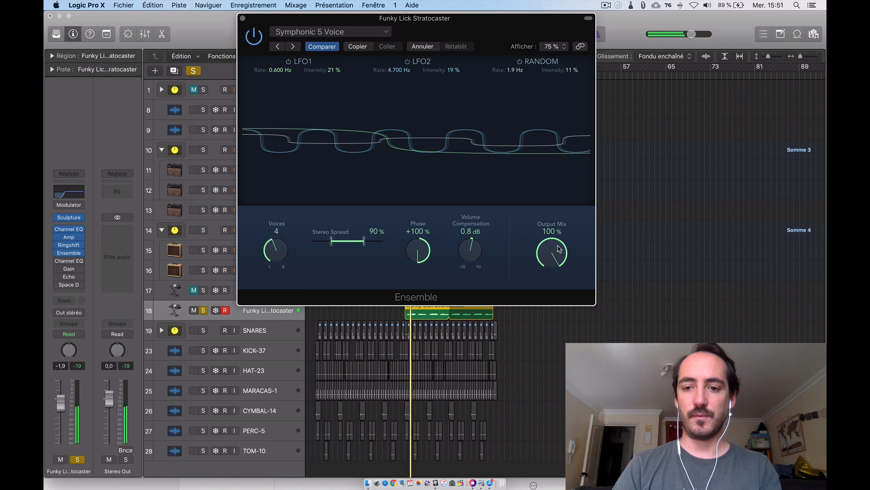
{"action": "left_click_drag", "start_coordinate": [559, 249], "coordinate": [534, 410]}
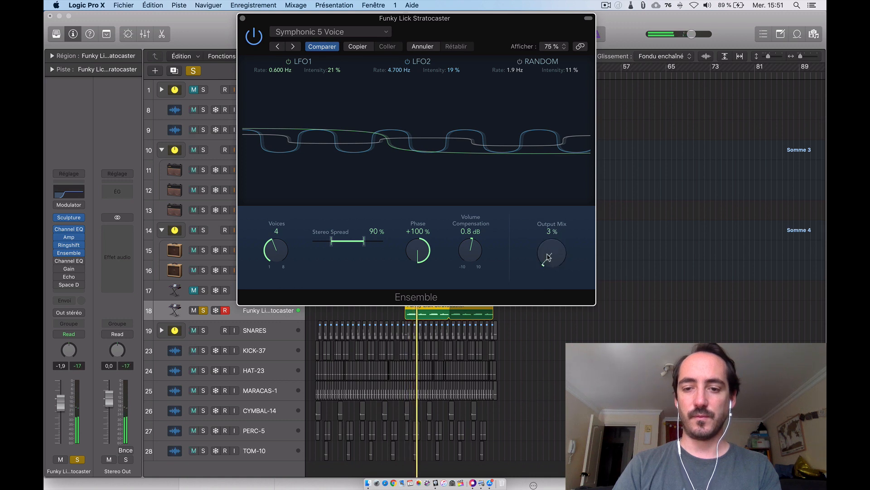
{"action": "left_click_drag", "start_coordinate": [547, 257], "coordinate": [546, 188]}
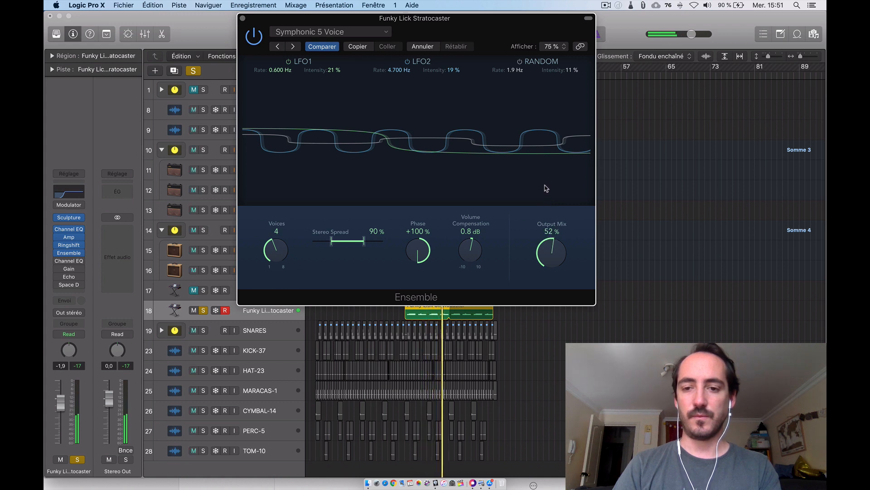
{"action": "left_click", "coordinate": [243, 20]}
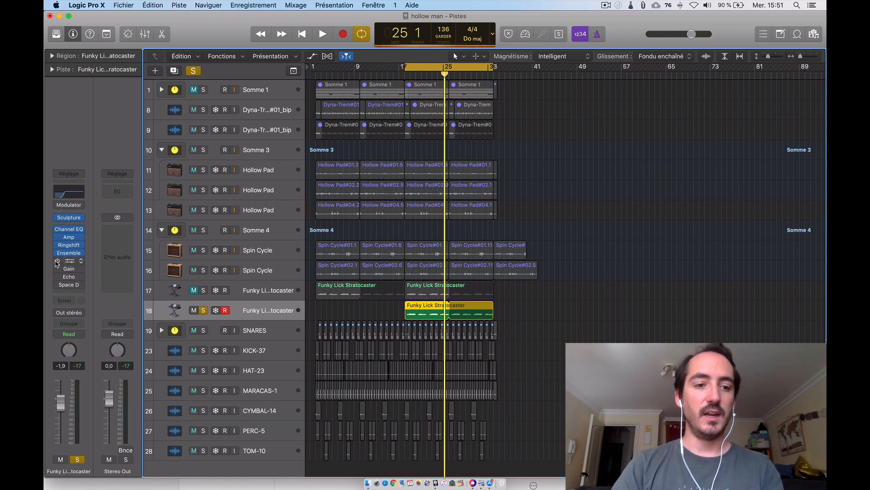
- Open the second Channel EQ after the Ensemble, enable it, and play the loop through it
{"action": "left_click", "coordinate": [71, 260]}
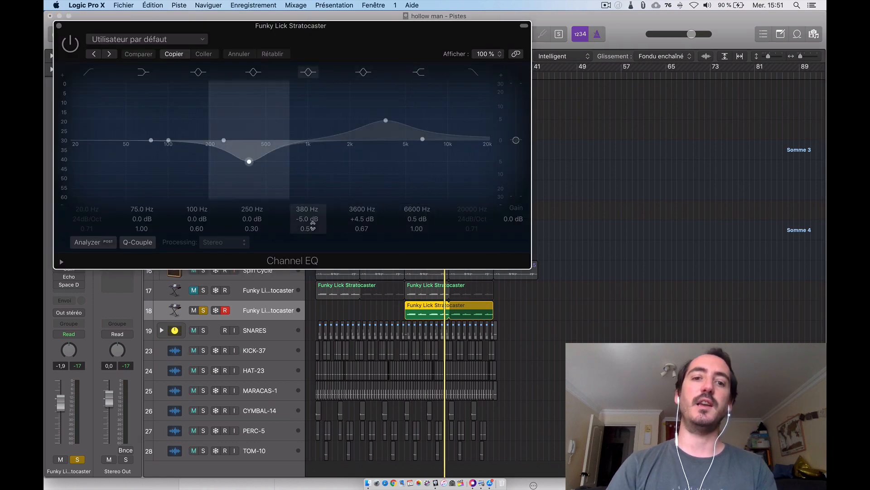
{"action": "left_click_drag", "start_coordinate": [354, 39], "coordinate": [455, 70]}
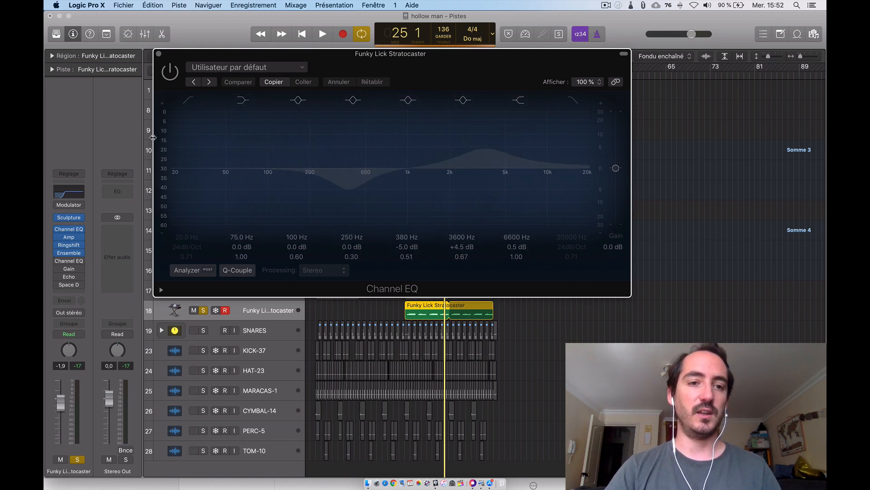
{"action": "left_click", "coordinate": [170, 72]}
{"action": "key", "text": "space"}
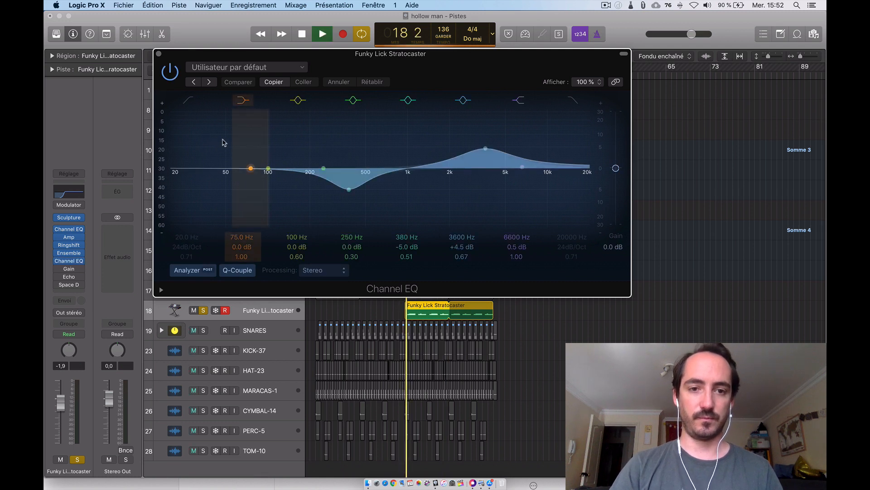
- Compare the loop with the second Channel EQ bypassed and active, leave it enabled, and close its window
{"action": "left_click", "coordinate": [171, 72]}
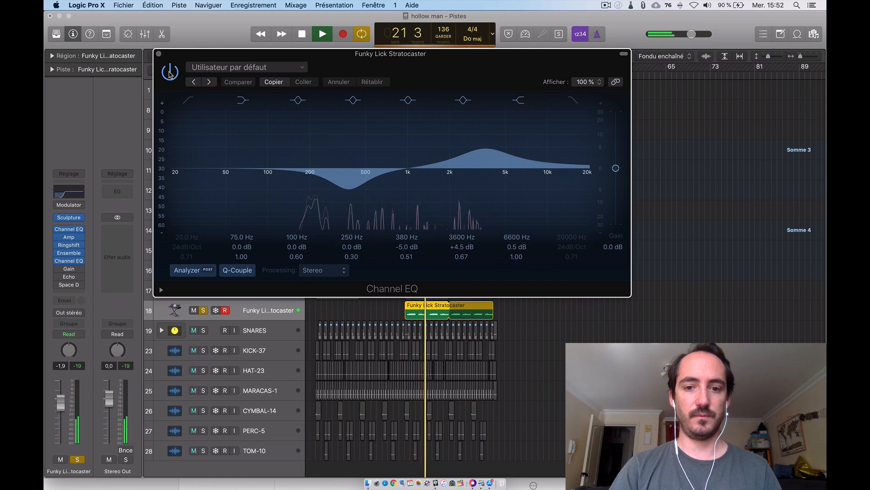
{"action": "left_click", "coordinate": [170, 72]}
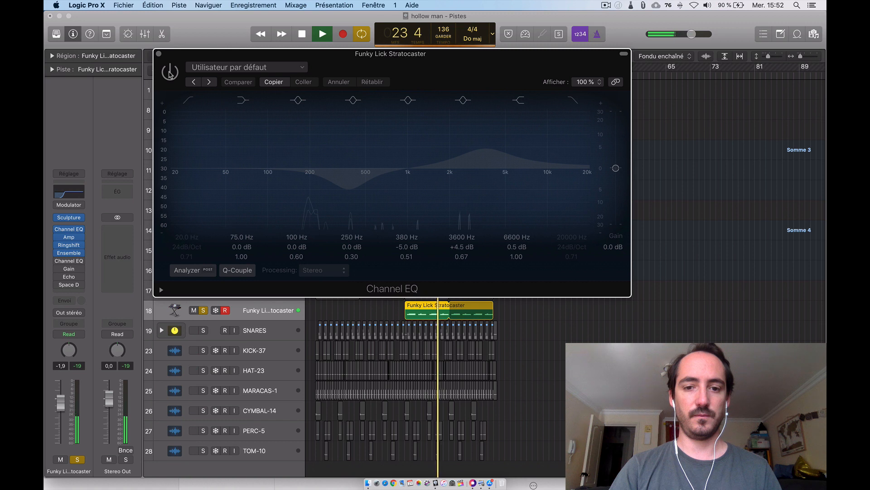
{"action": "left_click", "coordinate": [170, 72]}
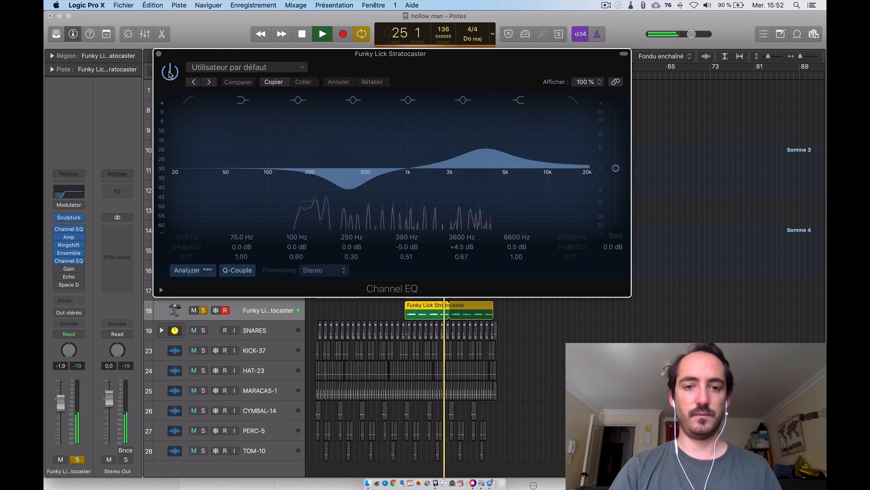
{"action": "key", "text": "space"}
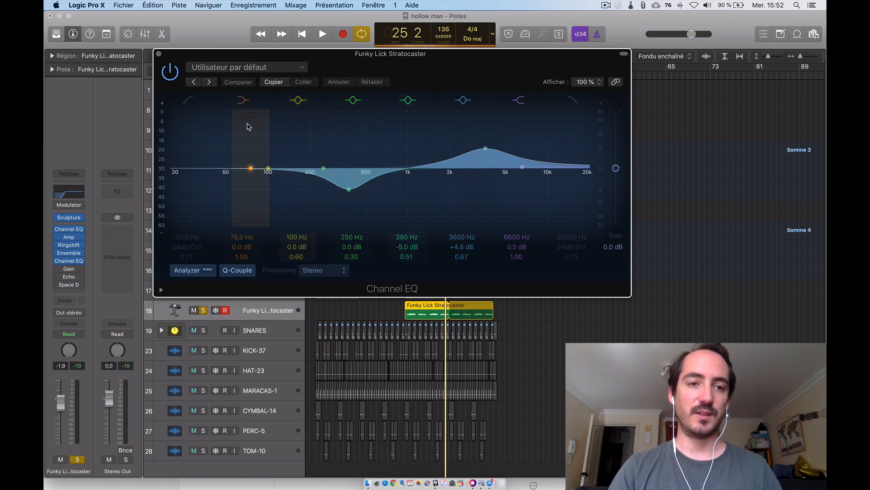
{"action": "left_click", "coordinate": [175, 69]}
{"action": "left_click", "coordinate": [159, 54]}
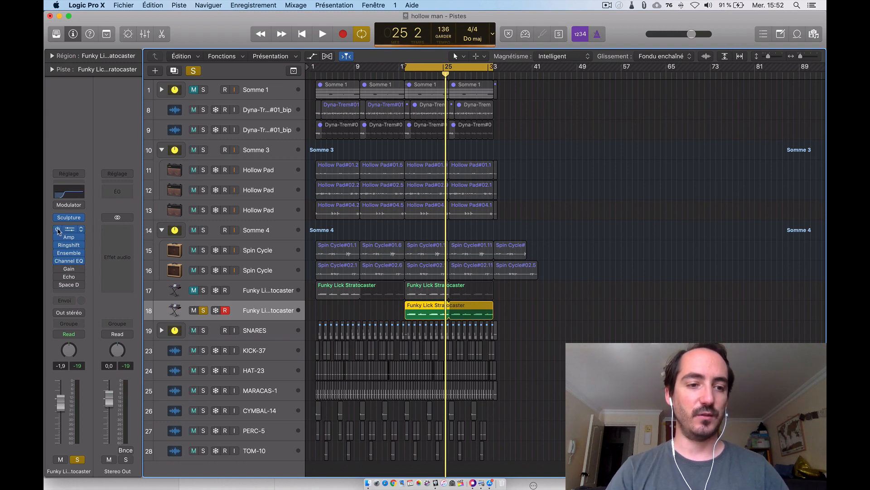
- Bypass all active effects on the track, audition the plain Sculpture sound, and re-enable the five effects up to the second Channel EQ
{"action": "left_click", "coordinate": [58, 230]}
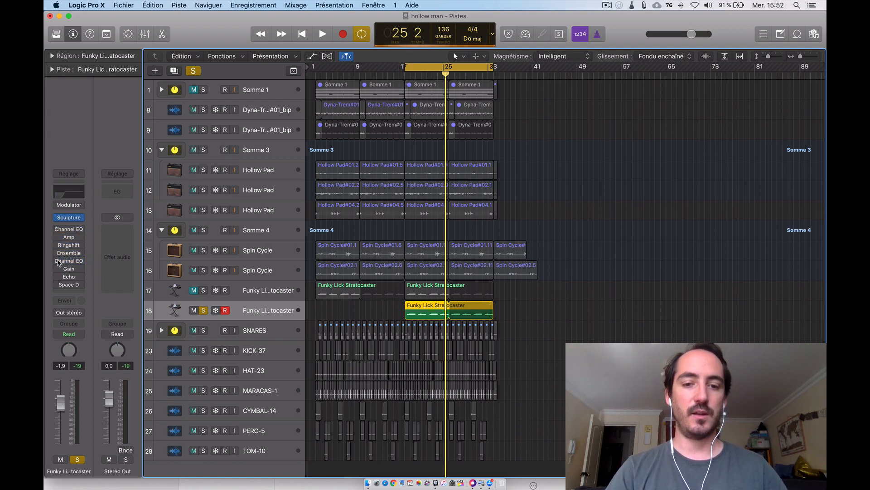
{"action": "key", "text": "space"}
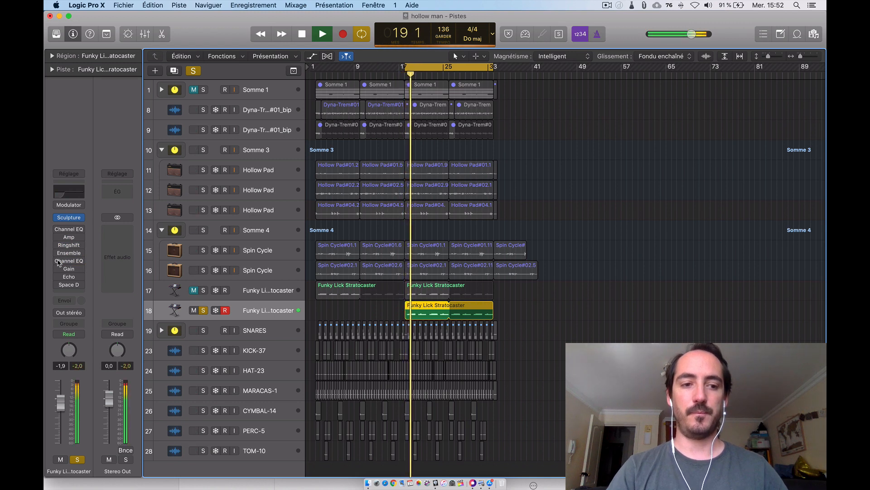
{"action": "key", "text": "space"}
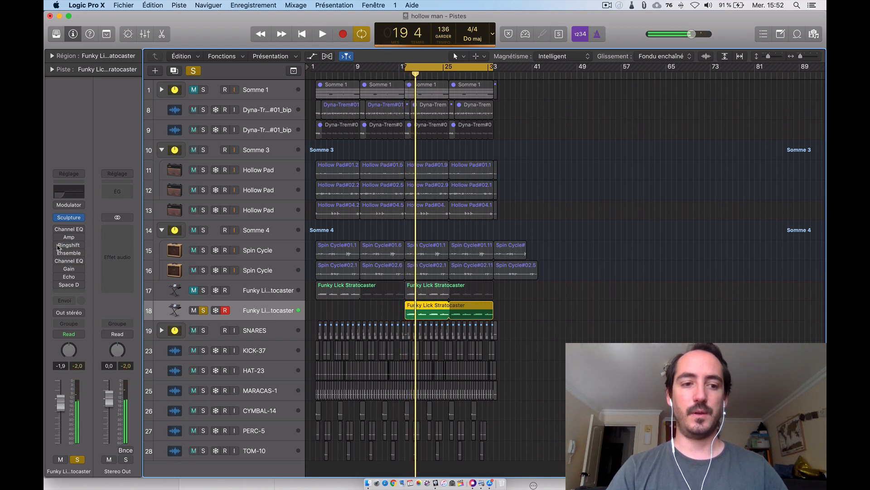
{"action": "left_click", "coordinate": [58, 229]}
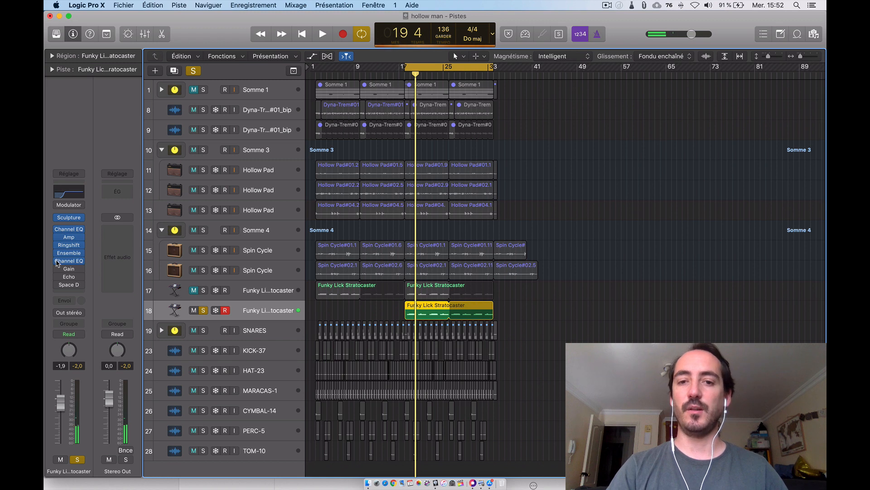
- Stop the loop, enable the Gain effect, and look up its category in the plug-in list
{"action": "key", "text": "space"}
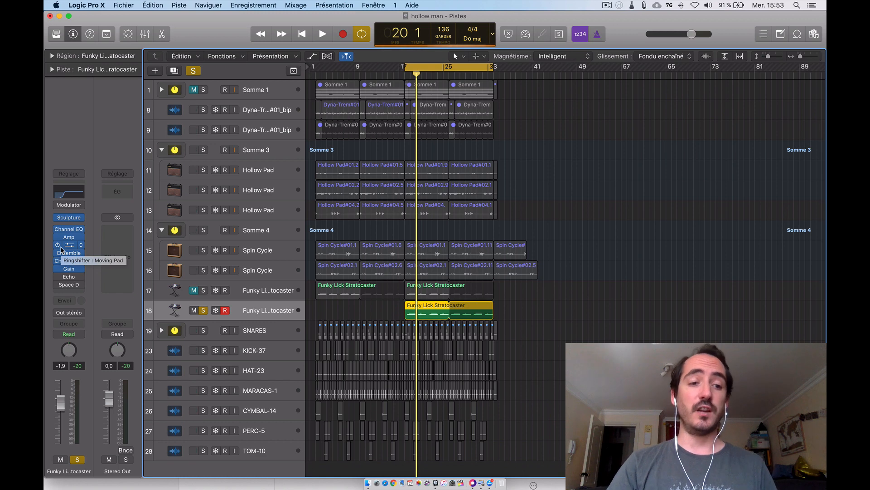
{"action": "left_click", "coordinate": [81, 269]}
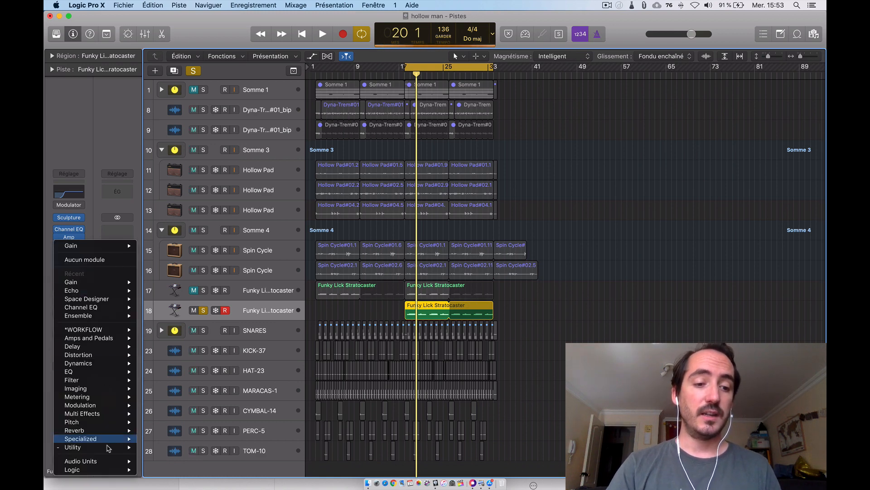
{"action": "mouse_move", "coordinate": [109, 448]}
{"action": "mouse_move", "coordinate": [173, 449]}
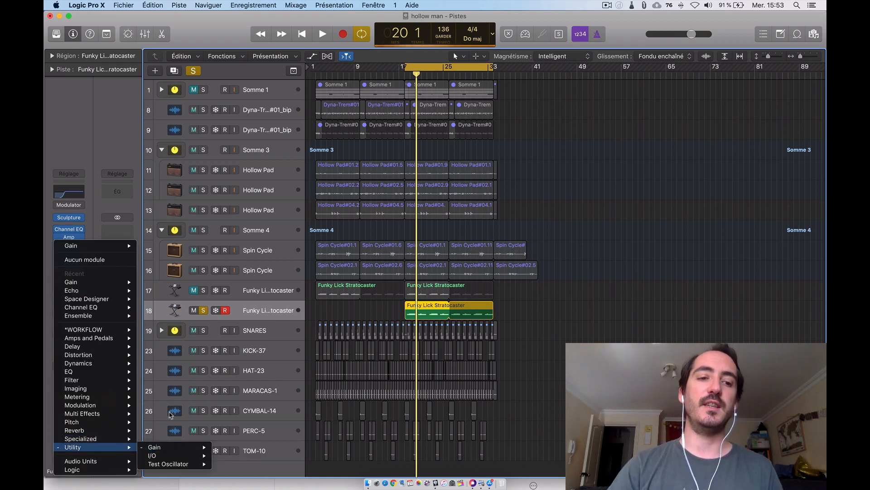
{"action": "left_click", "coordinate": [108, 118]}
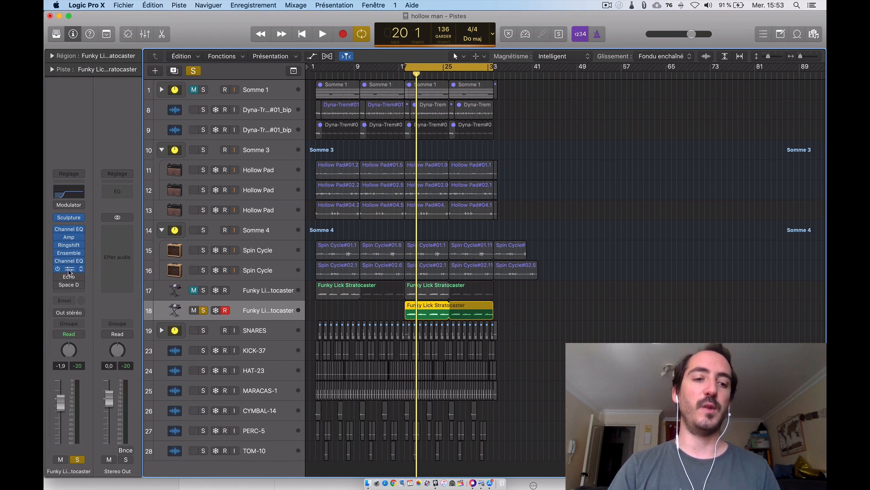
- Open the Gain effect, compare the loop with it bypassed and active, leave it enabled, and close its window
{"action": "left_click", "coordinate": [69, 269]}
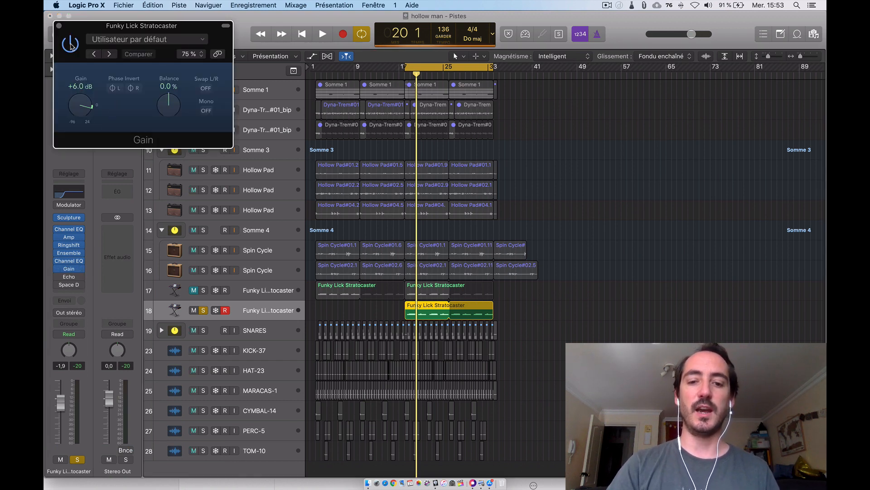
{"action": "key", "text": "space"}
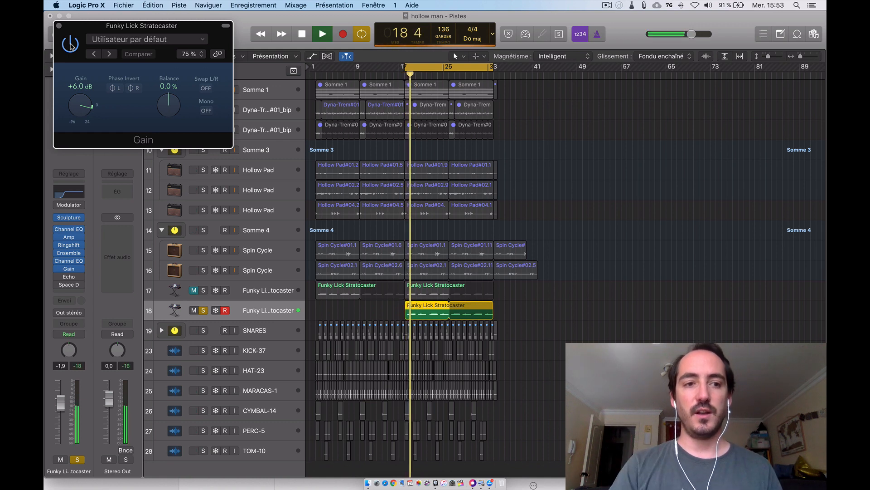
{"action": "left_click", "coordinate": [71, 44]}
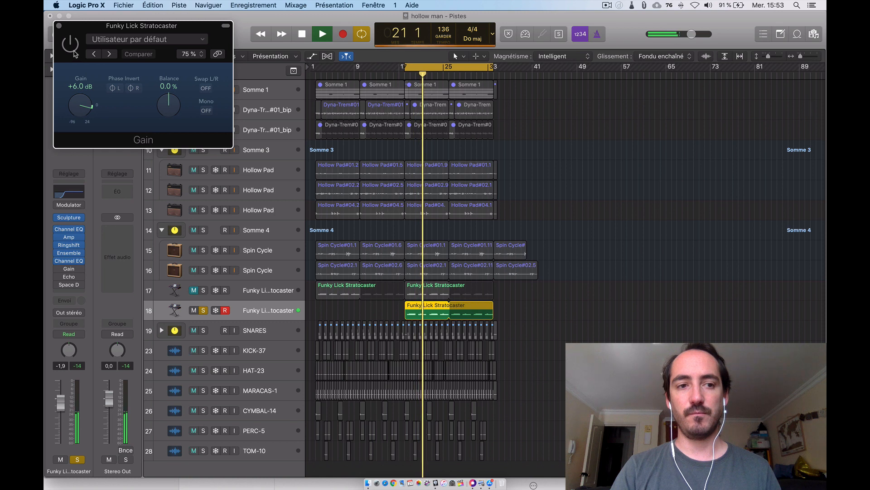
{"action": "left_click", "coordinate": [73, 51]}
{"action": "key", "text": "space"}
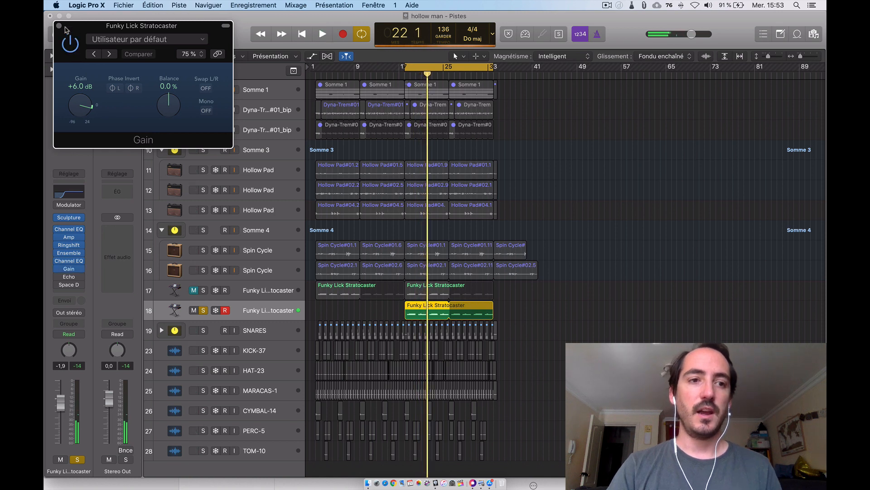
{"action": "left_click", "coordinate": [59, 26]}
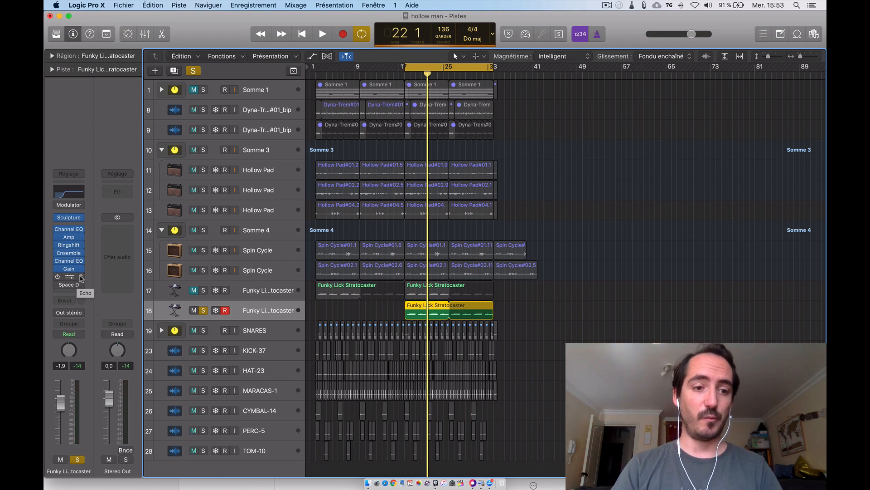
- Look up the Echo effect's plug-in category, enable and open Echo, and audition the loop through it
{"action": "left_click", "coordinate": [82, 278]}
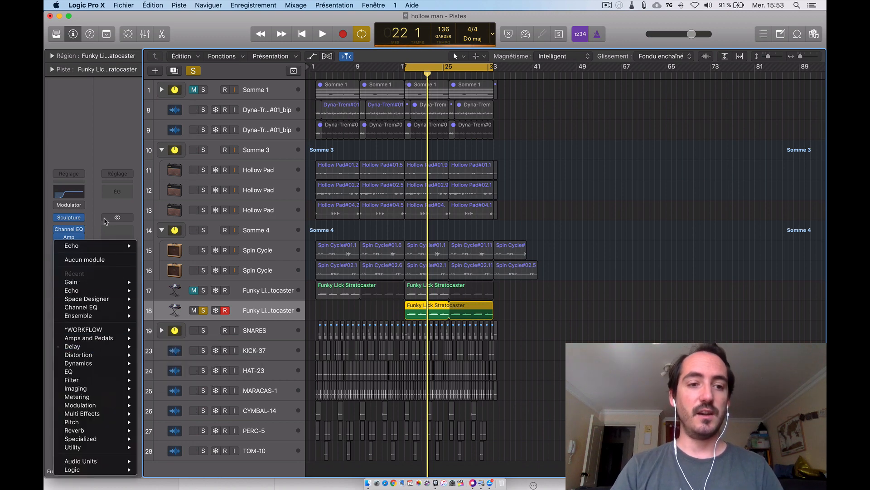
{"action": "left_click", "coordinate": [96, 218]}
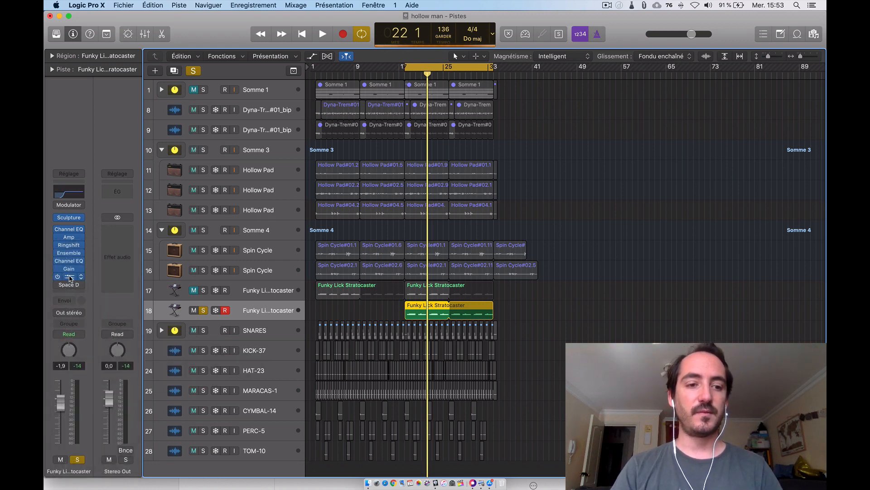
{"action": "left_click", "coordinate": [69, 277]}
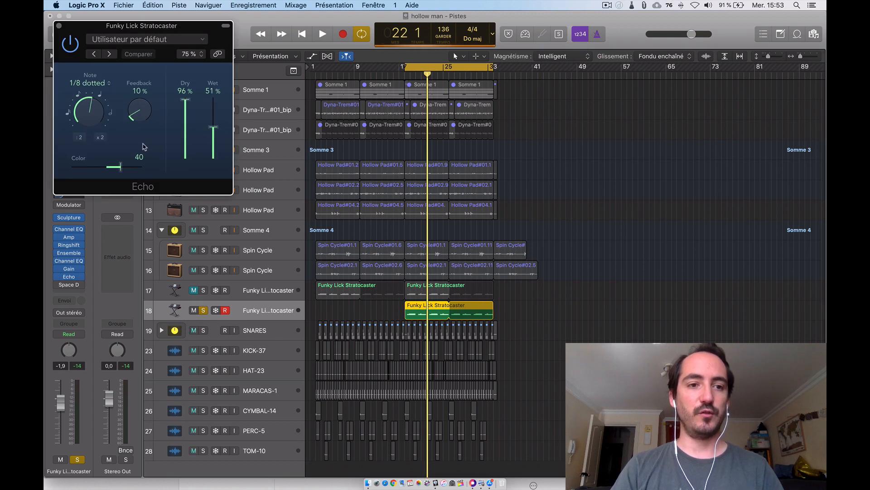
{"action": "key", "text": "space"}
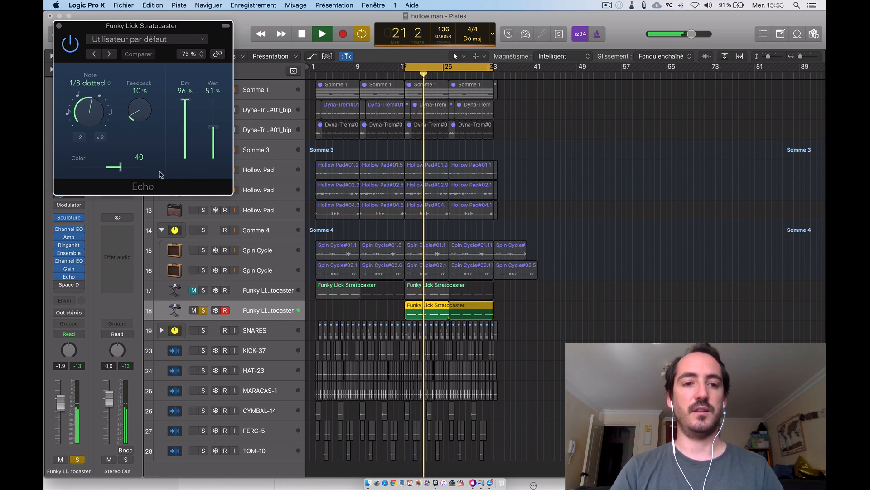
{"action": "key", "text": "space"}
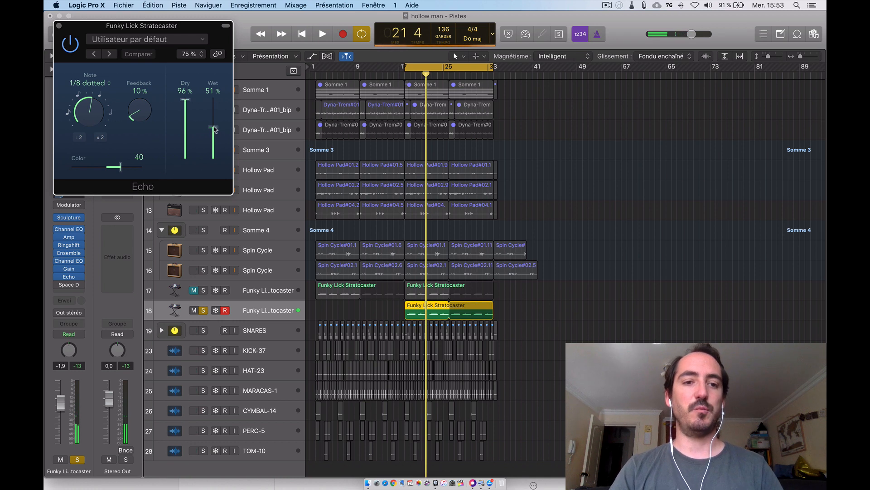
- Set the Echo's Dry level to 100 % and Wet level to 38 % while auditioning the loop, and close the effect
{"action": "left_click_drag", "start_coordinate": [186, 105], "coordinate": [188, 103]}
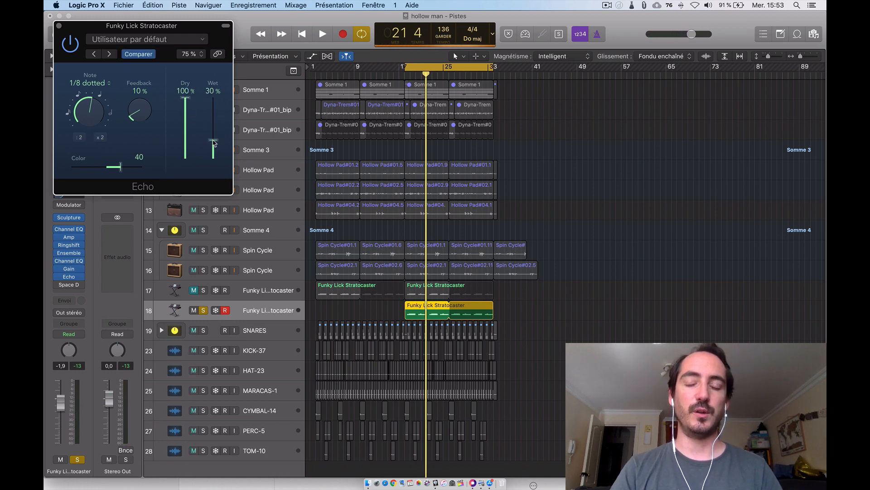
{"action": "key", "text": "space"}
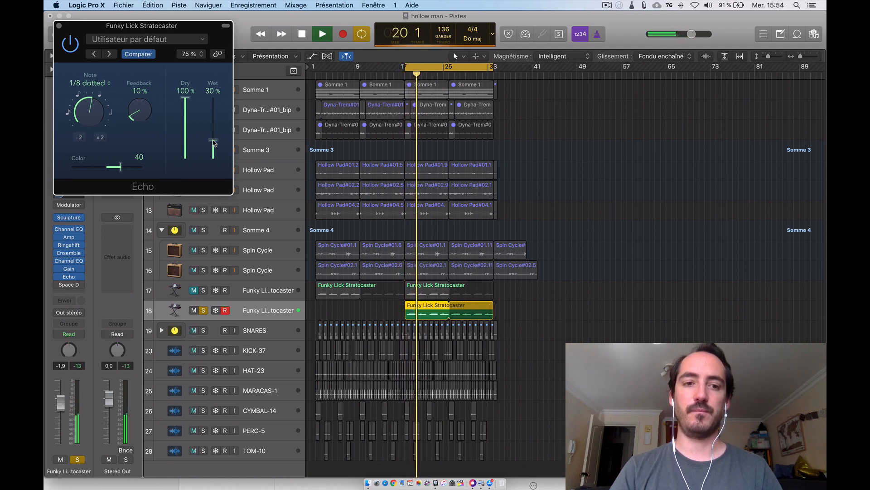
{"action": "left_click_drag", "start_coordinate": [213, 142], "coordinate": [216, 138]}
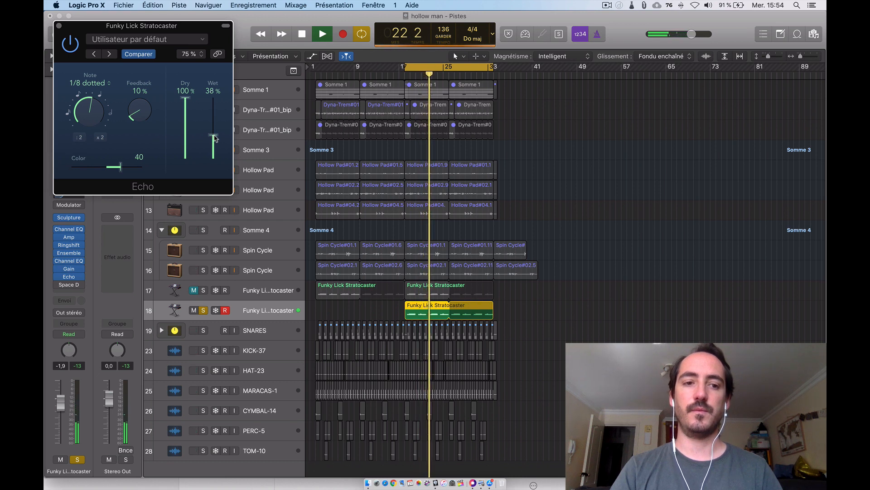
{"action": "key", "text": "space"}
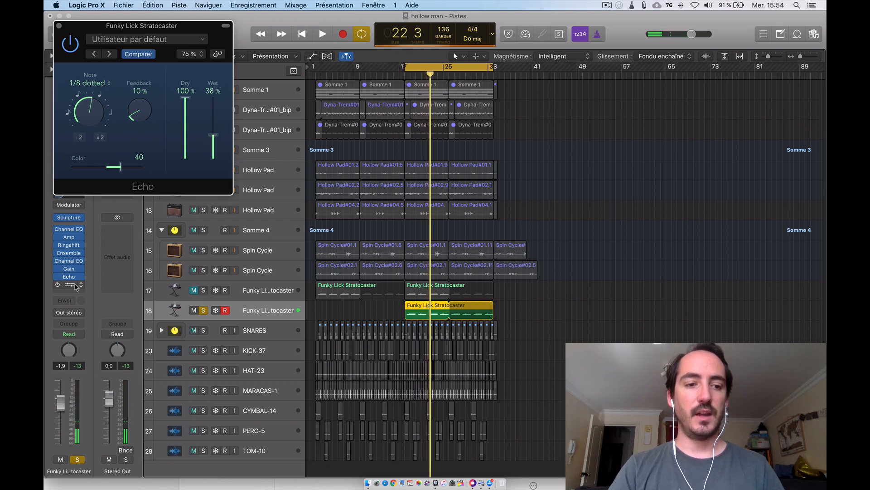
{"action": "left_click", "coordinate": [58, 26]}
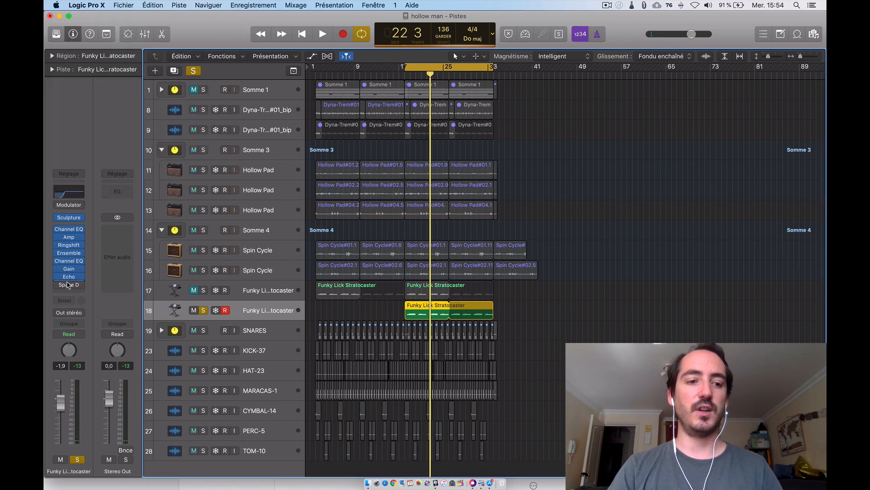
- Enable and open Space Designer, and lower its Wet level to -19 dB while the loop plays
{"action": "left_click", "coordinate": [57, 285]}
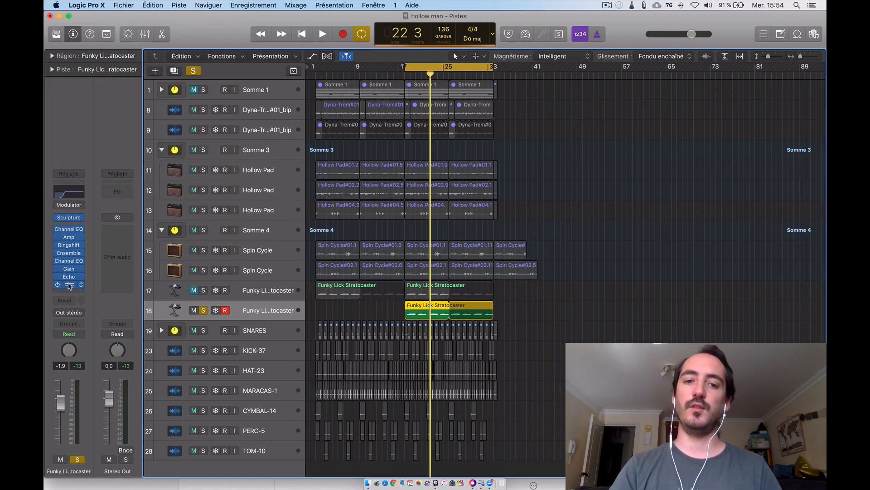
{"action": "left_click", "coordinate": [69, 285]}
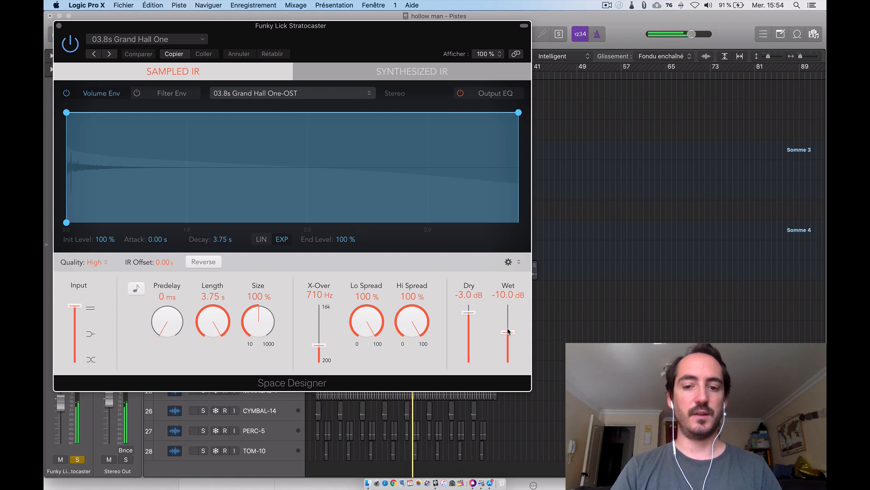
{"action": "left_click_drag", "start_coordinate": [507, 332], "coordinate": [507, 343]}
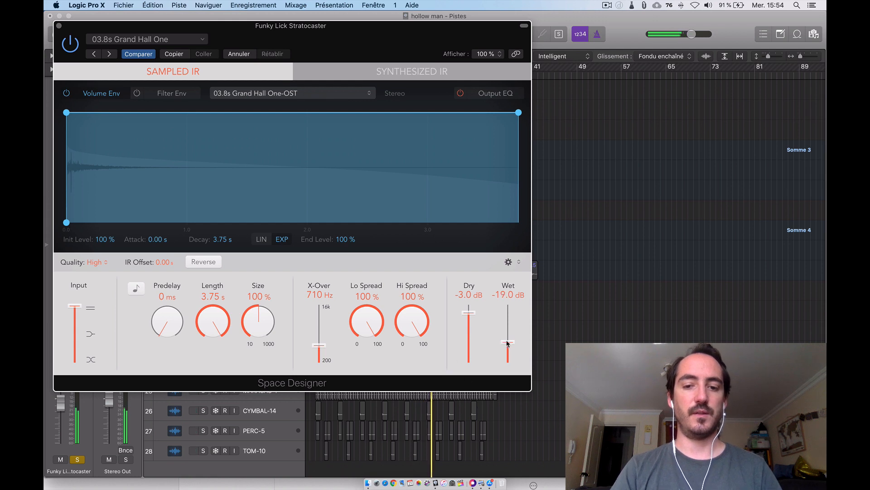
- Compare the loop with Space Designer bypassed and active, set its Wet level to -22 dB, and close it
{"action": "left_click", "coordinate": [70, 44]}
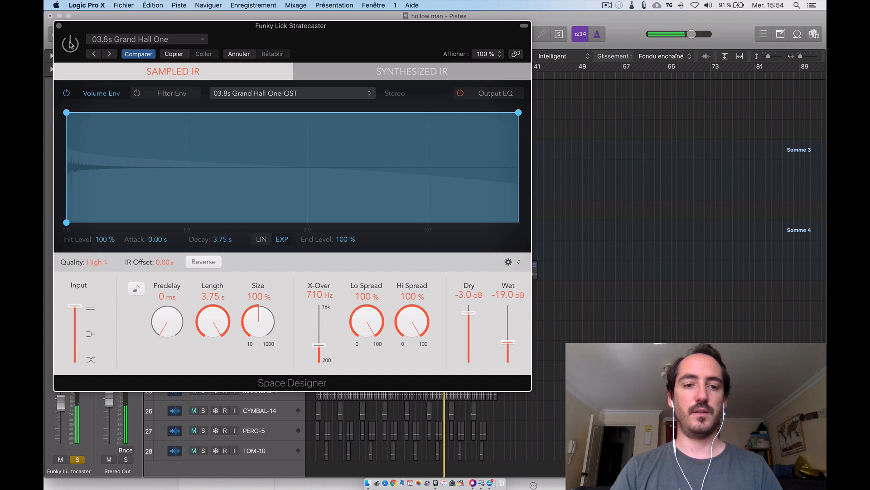
{"action": "left_click", "coordinate": [70, 44]}
{"action": "left_click_drag", "start_coordinate": [508, 342], "coordinate": [508, 345]}
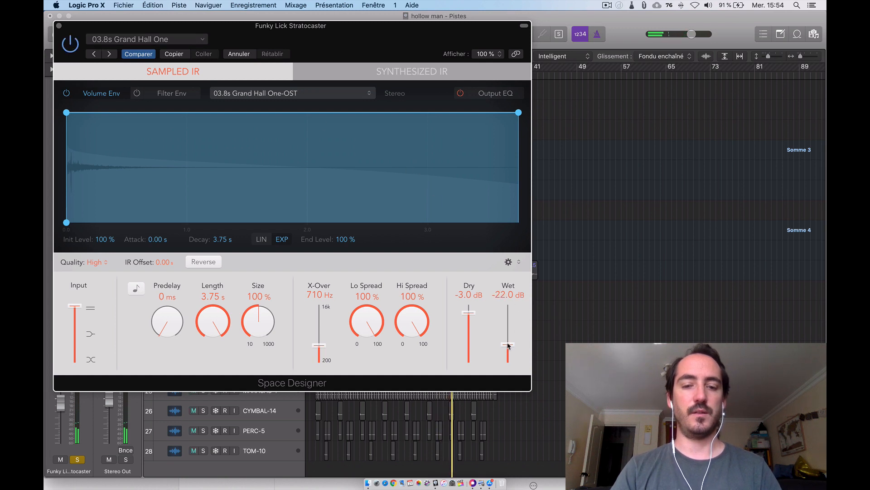
{"action": "left_click", "coordinate": [58, 26]}
{"action": "key", "text": "space"}
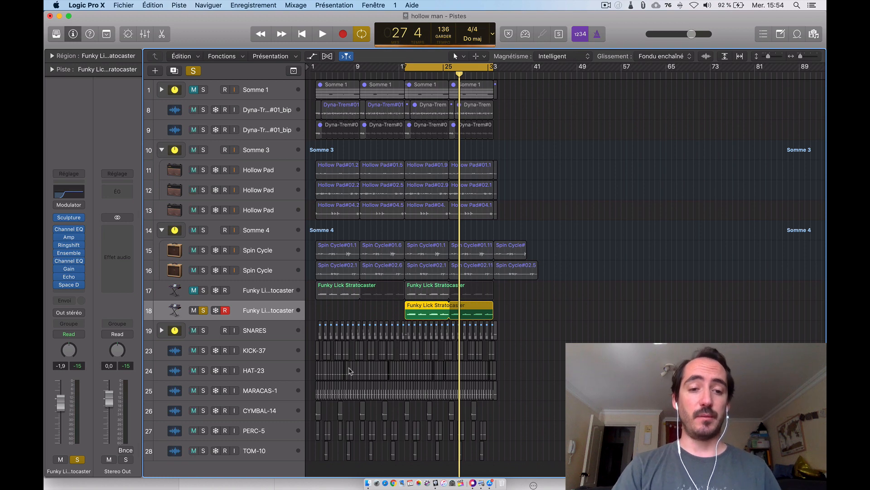
- Play the full mix with the Funky Lick Stratocaster track unsoloed, mute Somme 4, and set the track's fader to -2.7 dB
{"action": "left_click", "coordinate": [205, 311]}
{"action": "key", "text": "space"}
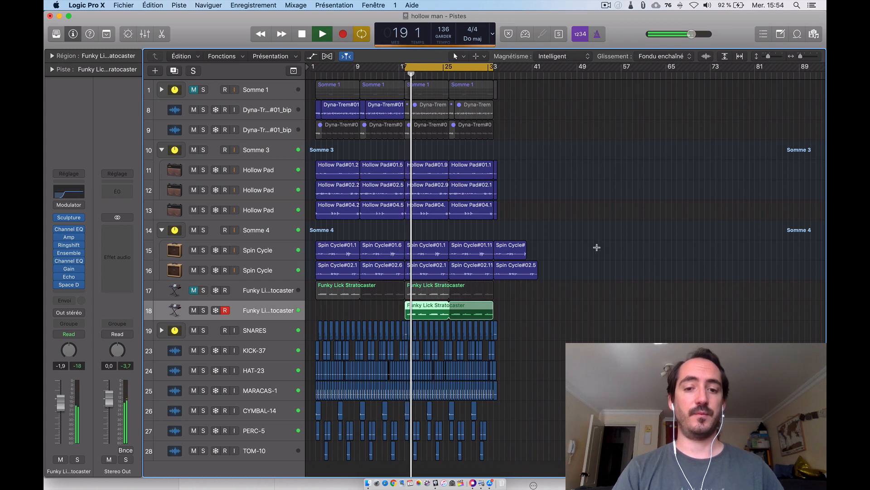
{"action": "left_click", "coordinate": [193, 230]}
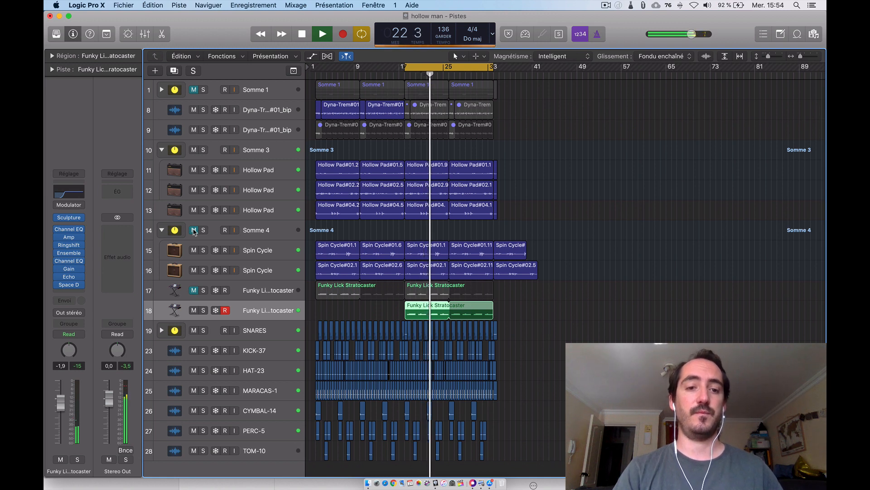
{"action": "left_click", "coordinate": [194, 231]}
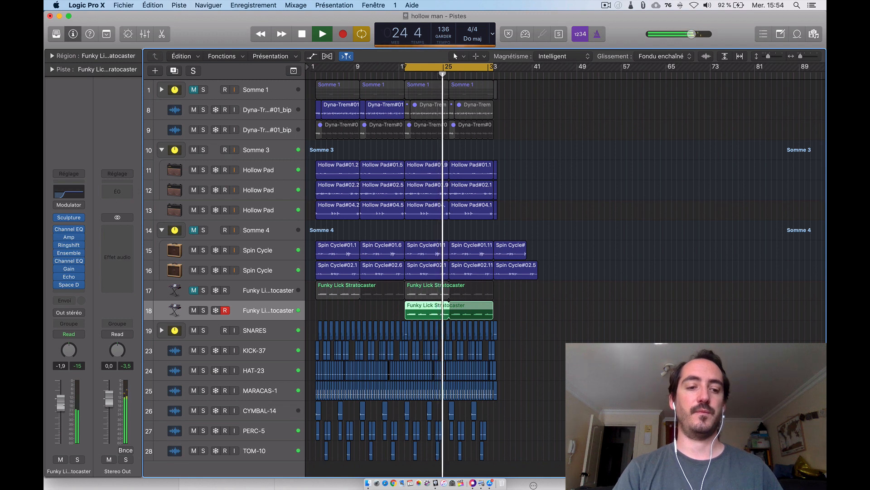
{"action": "left_click_drag", "start_coordinate": [61, 405], "coordinate": [61, 407]}
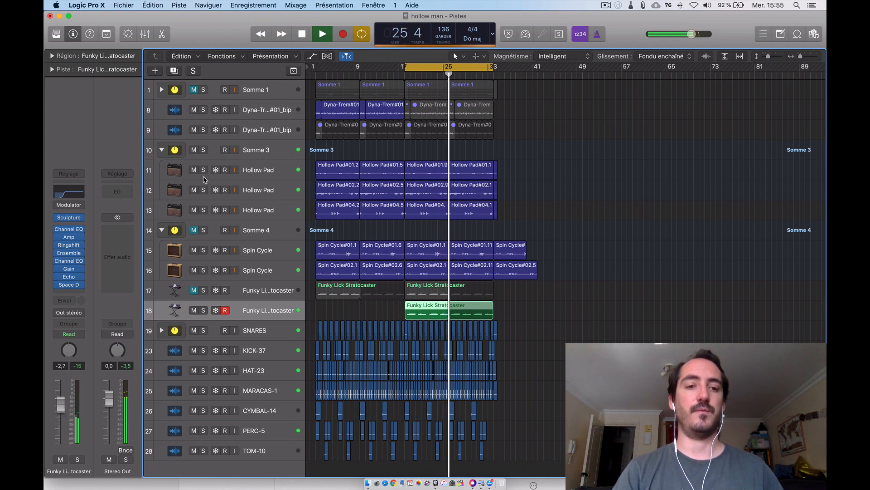
{"action": "key", "text": "space"}
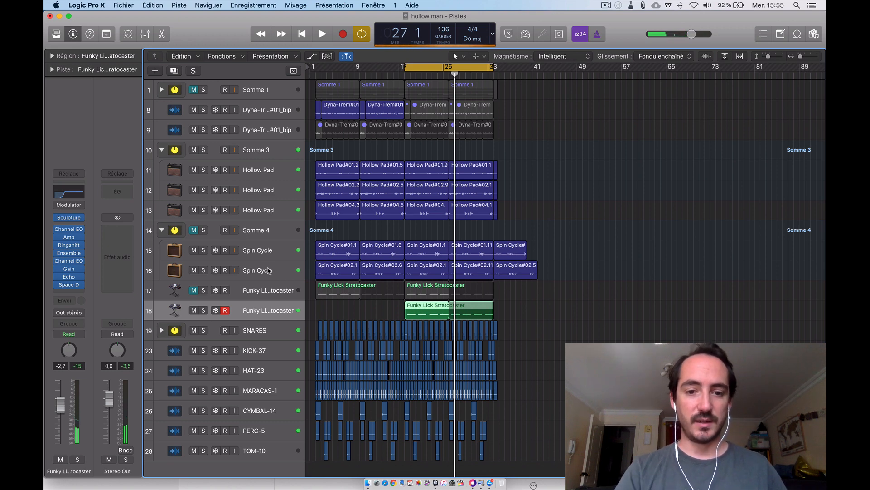
- Compare the track in the mix with all eight effects bypassed and re-enabled, lowering its fader to -8.8 dB
{"action": "left_click", "coordinate": [59, 230]}
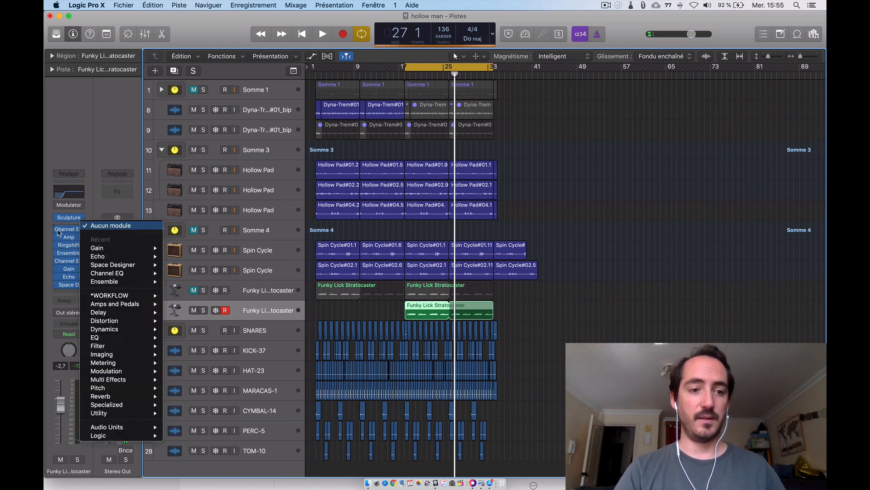
{"action": "left_click", "coordinate": [58, 229]}
{"action": "left_click", "coordinate": [55, 278]}
{"action": "left_click", "coordinate": [54, 276]}
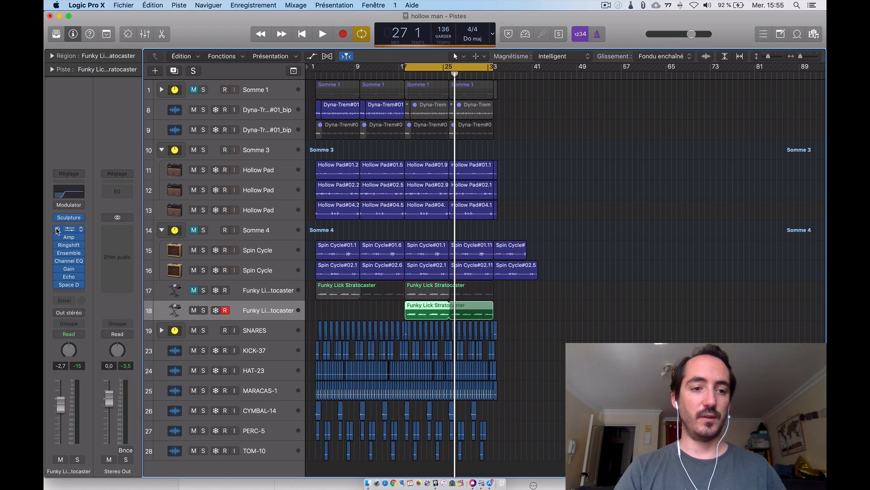
{"action": "left_click", "coordinate": [58, 229]}
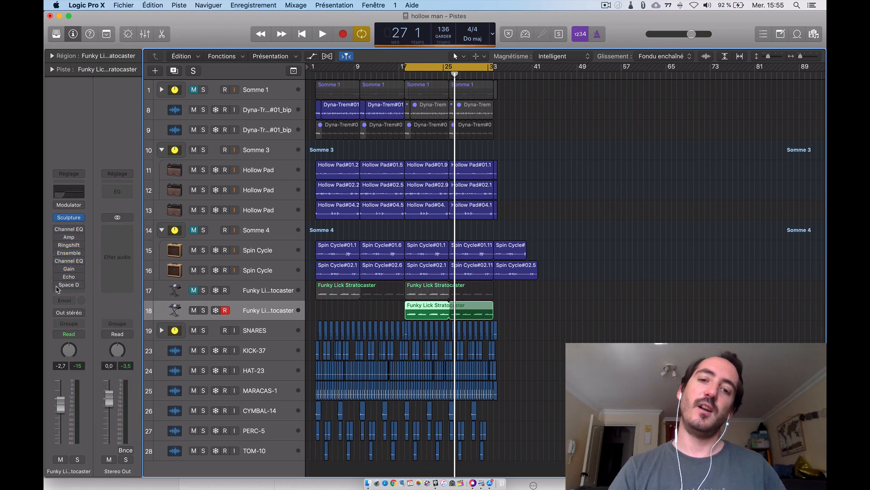
{"action": "key", "text": "space"}
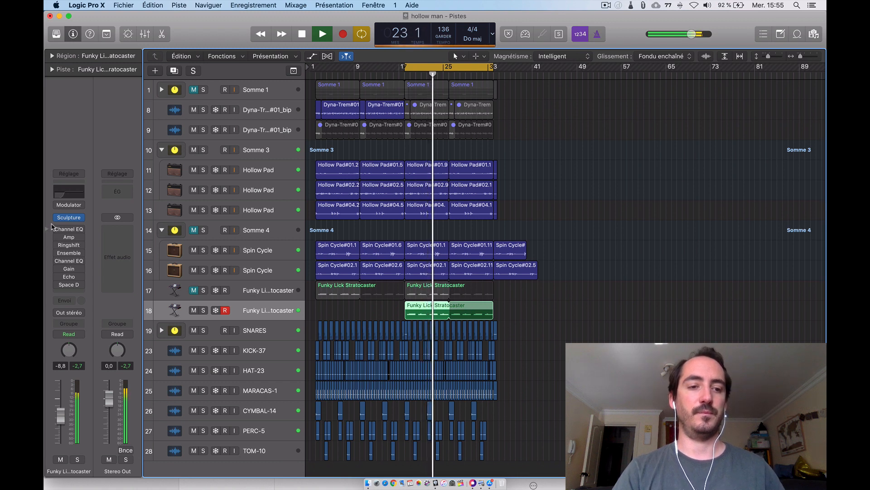
{"action": "left_click_drag", "start_coordinate": [57, 228], "coordinate": [58, 289]}
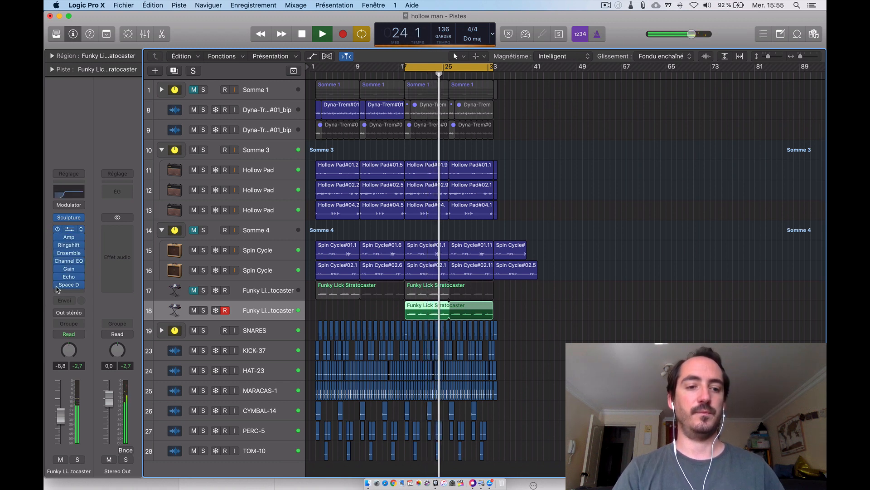
- Raise the Funky Lick Stratocaster track's fader to -3.2 dB during the full mix and stop playback
{"action": "left_click_drag", "start_coordinate": [62, 417], "coordinate": [62, 406]}
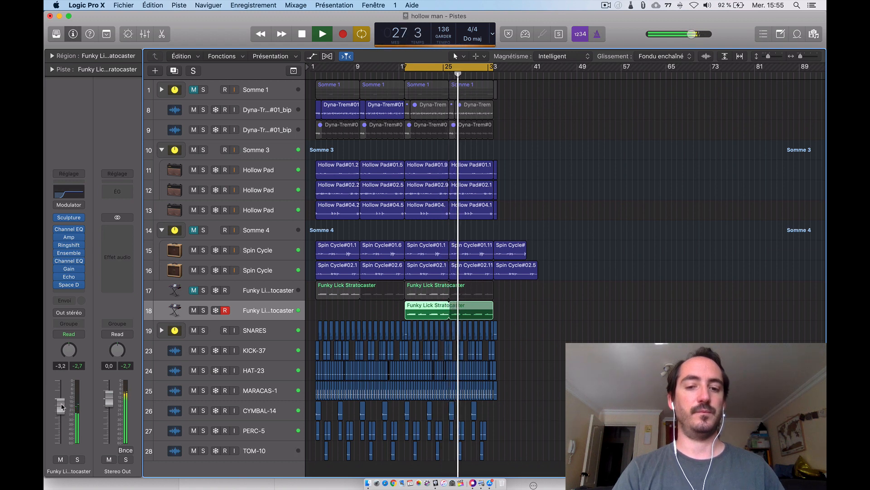
{"action": "key", "text": "space"}
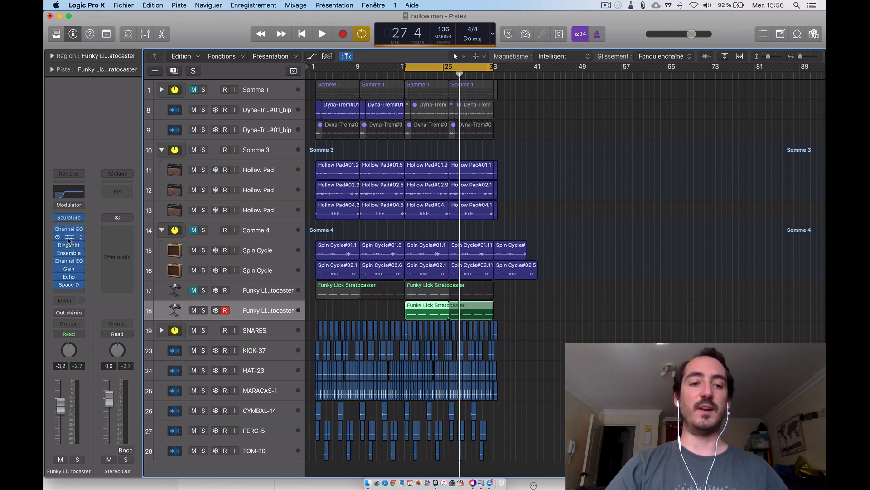
- Audition Amp Designer moved after the second Channel EQ in the mix, and compare it with Amp Designer back in the second slot
{"action": "left_click_drag", "start_coordinate": [69, 239], "coordinate": [68, 268]}
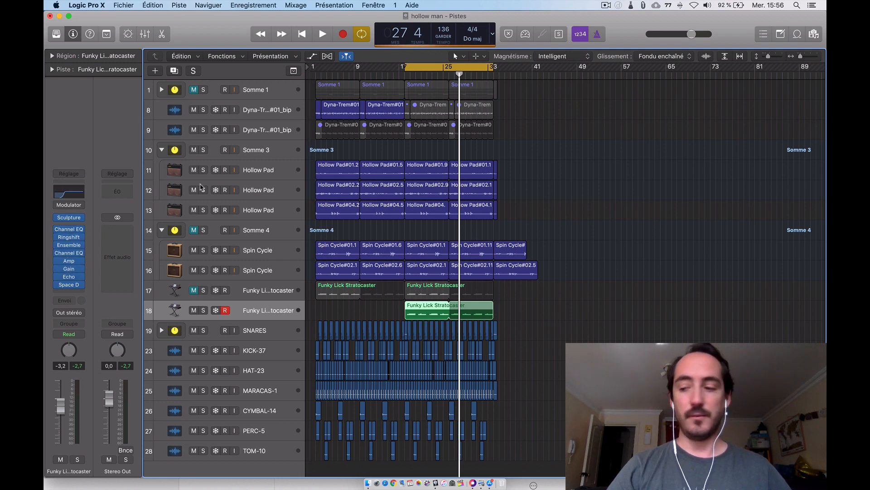
{"action": "key", "text": "space"}
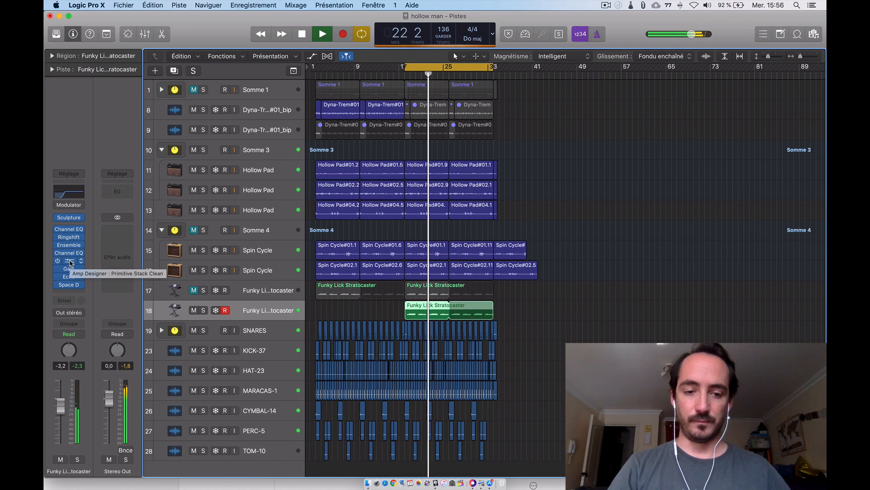
{"action": "key", "text": "space"}
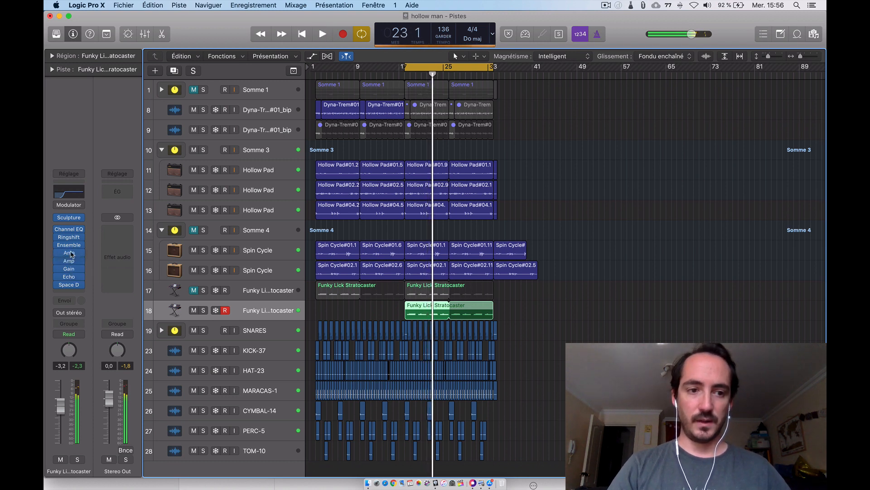
{"action": "left_click_drag", "start_coordinate": [71, 253], "coordinate": [68, 234]}
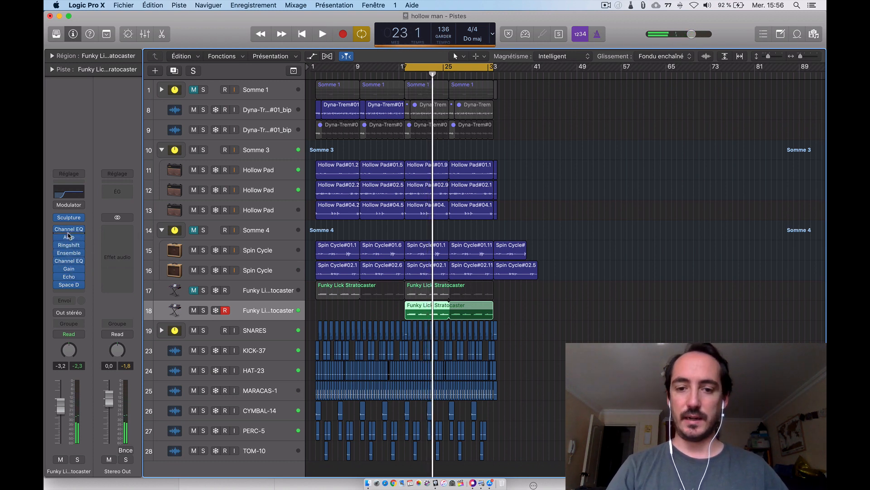
{"action": "key", "text": "space"}
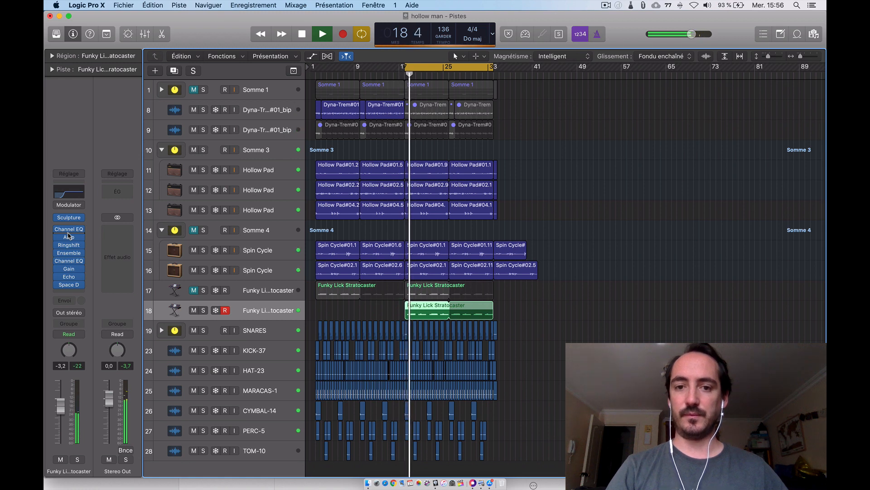
{"action": "key", "text": "space"}
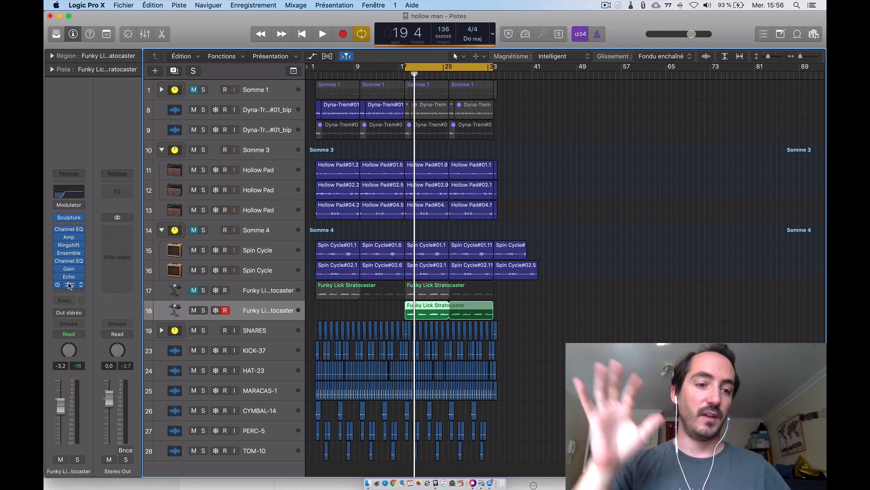
- Audition Echo moved after Space Designer, solo the Funky Lick Stratocaster track, and compare with Echo back before Space Designer
{"action": "left_click_drag", "start_coordinate": [70, 276], "coordinate": [79, 290]}
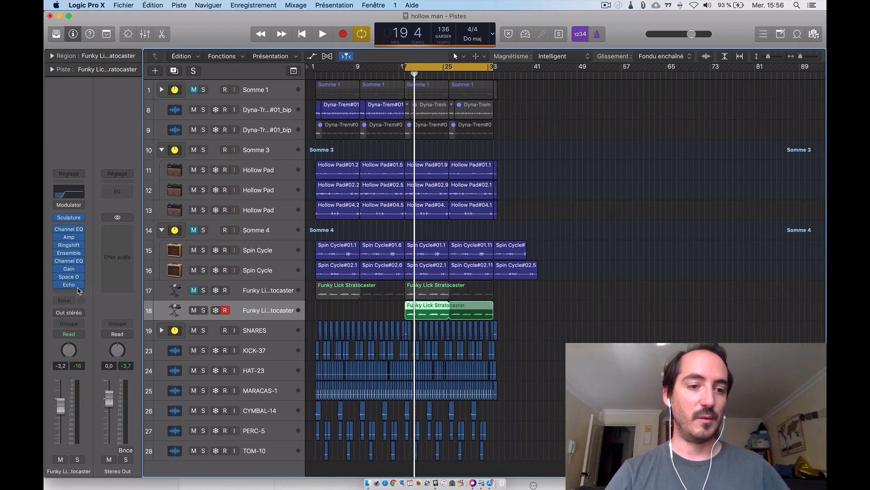
{"action": "key", "text": "space"}
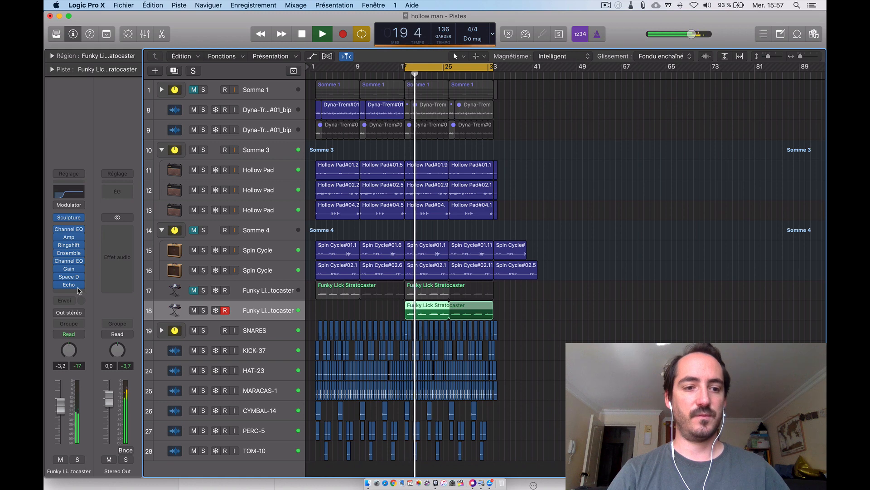
{"action": "left_click", "coordinate": [203, 310]}
{"action": "key", "text": "space"}
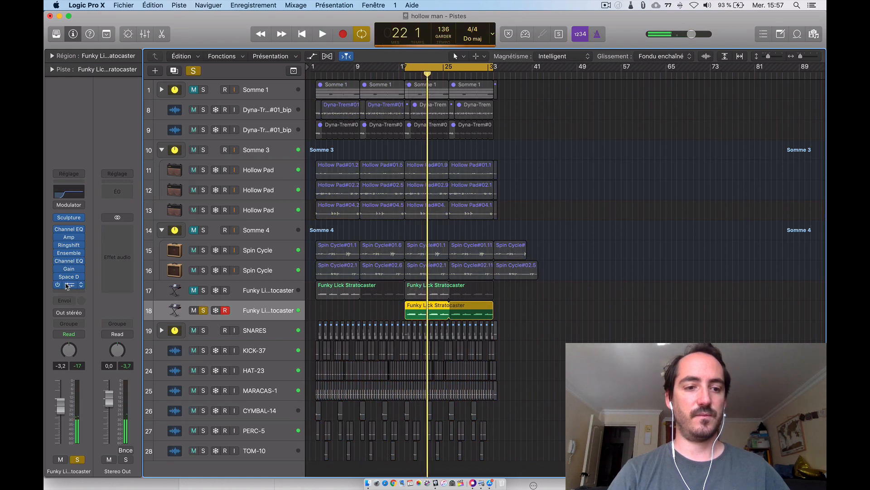
{"action": "left_click_drag", "start_coordinate": [67, 286], "coordinate": [67, 280]}
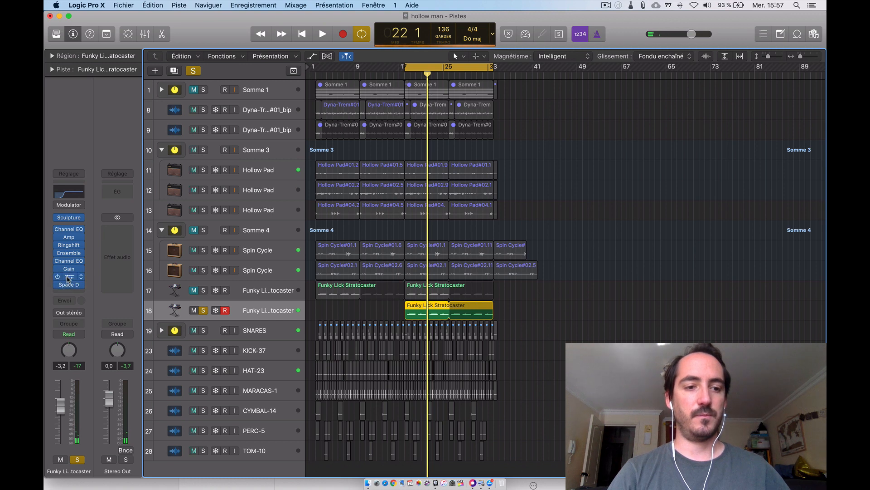
{"action": "key", "text": "space"}
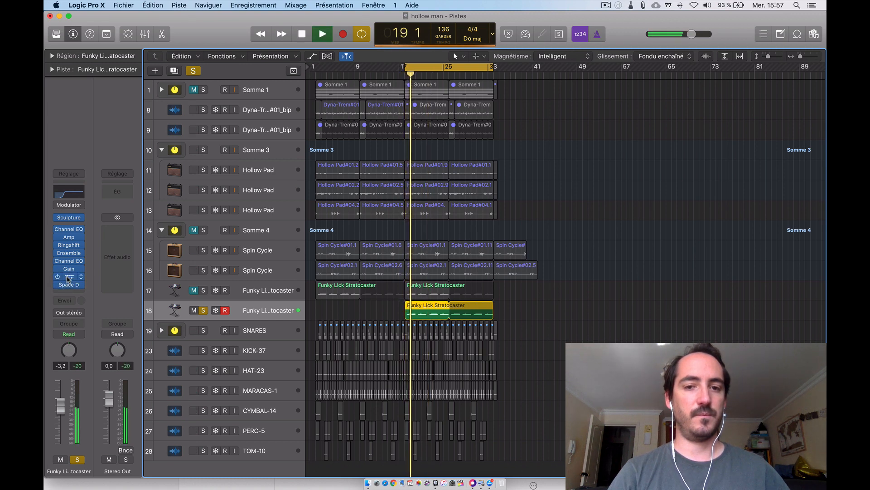
{"action": "key", "text": "space"}
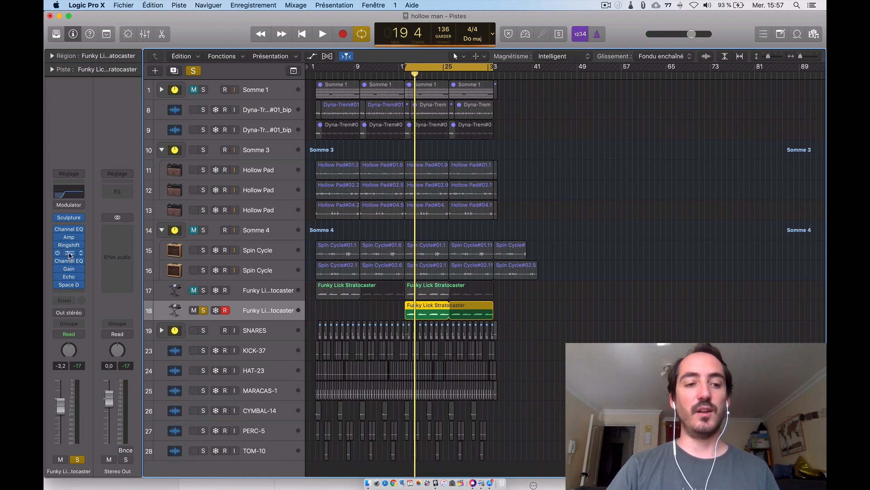
- Place Ringshifter before Amp Designer in the effect chain and audition the soloed loop
{"action": "left_click_drag", "start_coordinate": [70, 247], "coordinate": [70, 234]}
{"action": "key", "text": "space"}
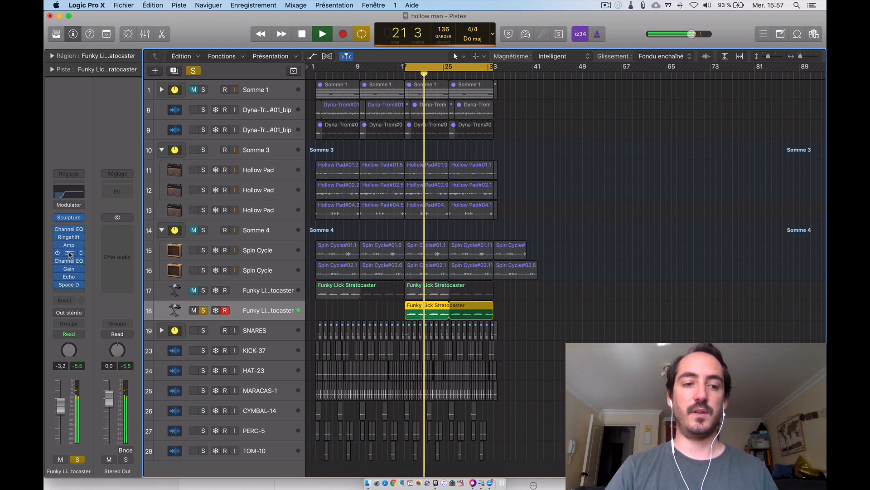
{"action": "mouse_move", "coordinate": [70, 256]}
{"action": "left_mouse_down"}
{"action": "mouse_move", "coordinate": [67, 267]}
{"action": "mouse_move", "coordinate": [68, 230]}
{"action": "mouse_move", "coordinate": [70, 256]}
{"action": "mouse_move", "coordinate": [74, 248]}
{"action": "left_mouse_up"}
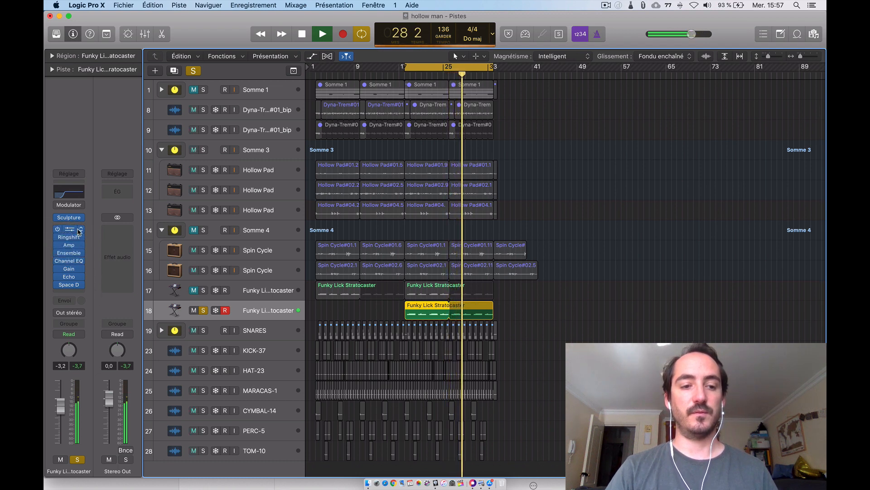
{"action": "key", "text": "space"}
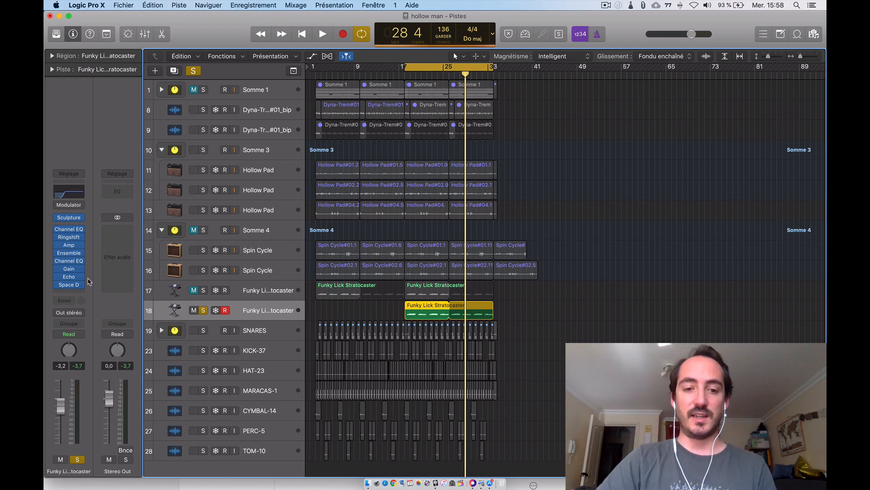
{"action": "left_click", "coordinate": [69, 293]}
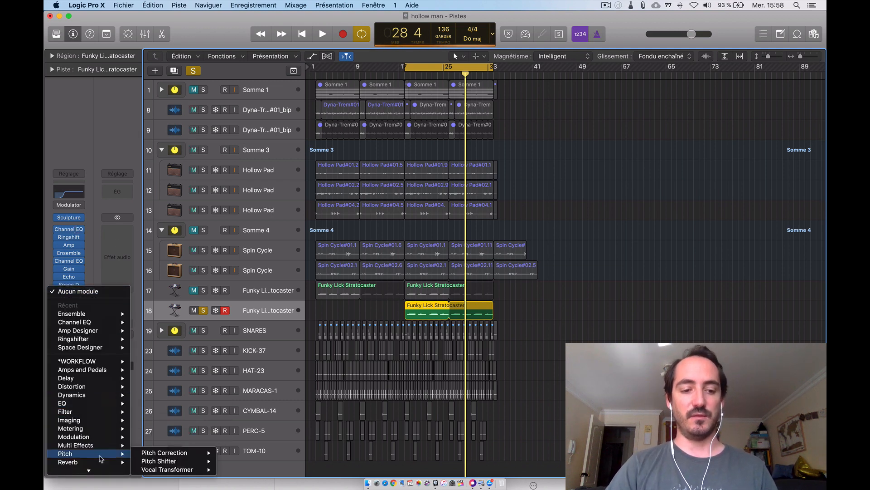
{"action": "mouse_move", "coordinate": [113, 469]}
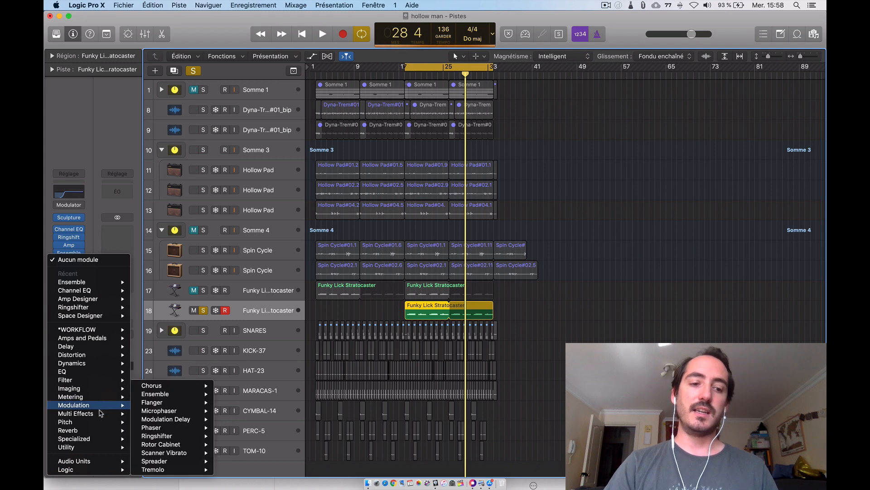
{"action": "mouse_move", "coordinate": [93, 448]}
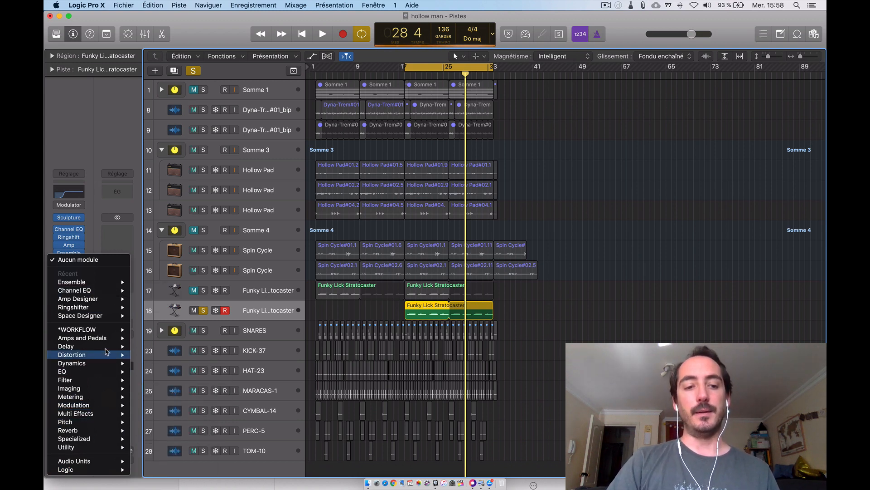
{"action": "mouse_move", "coordinate": [116, 358]}
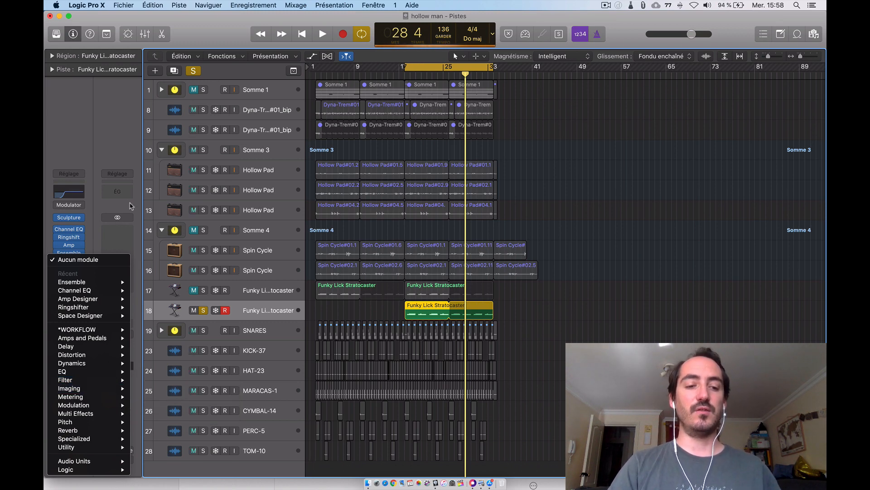
{"action": "left_click", "coordinate": [130, 202]}
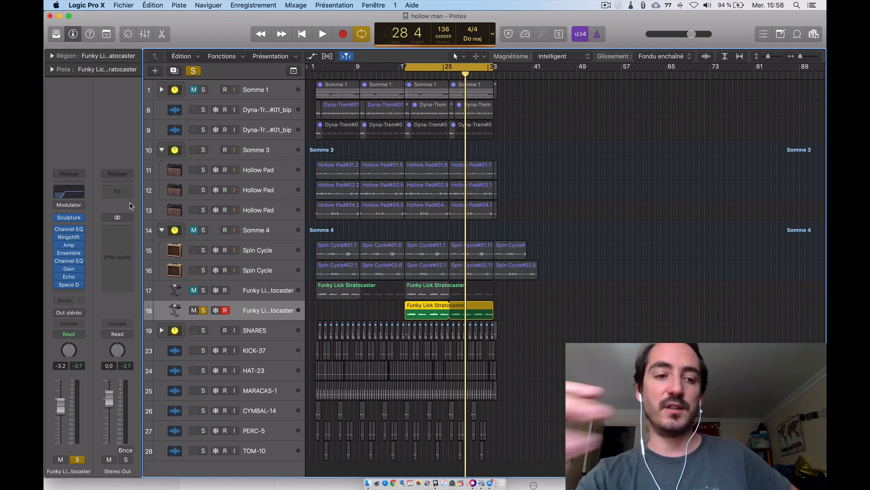
- Open the Sculpture instrument and the Ensemble effect in turn to examine their settings, closing each window
{"action": "mouse_move", "coordinate": [64, 264]}
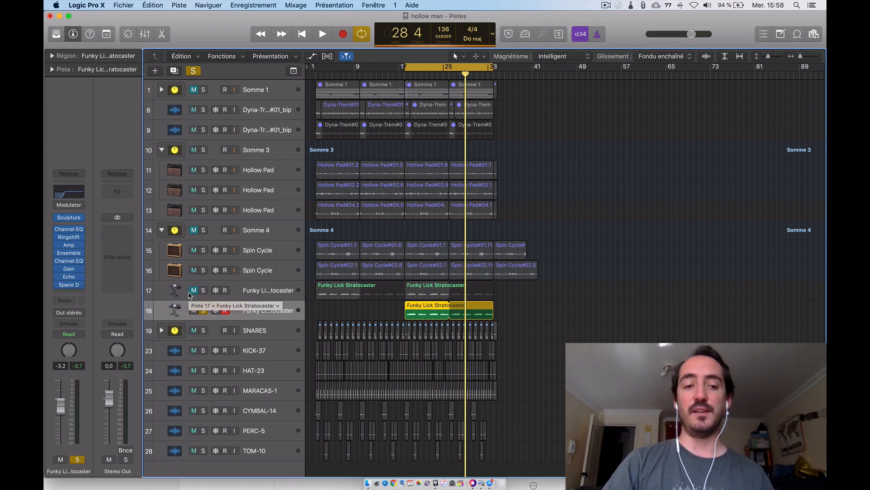
{"action": "left_click", "coordinate": [69, 217]}
{"action": "mouse_move", "coordinate": [499, 44]}
{"action": "left_mouse_down"}
{"action": "mouse_move", "coordinate": [454, 31]}
{"action": "mouse_move", "coordinate": [275, 23]}
{"action": "left_mouse_up"}
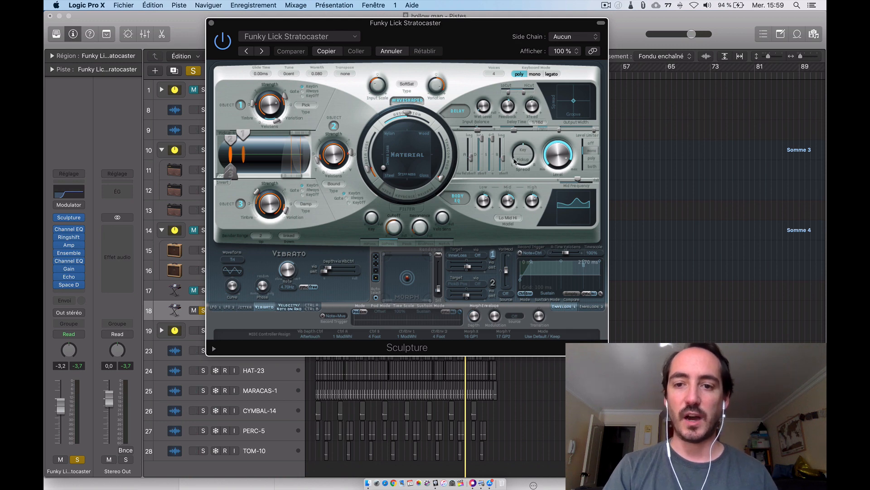
{"action": "left_click", "coordinate": [211, 22]}
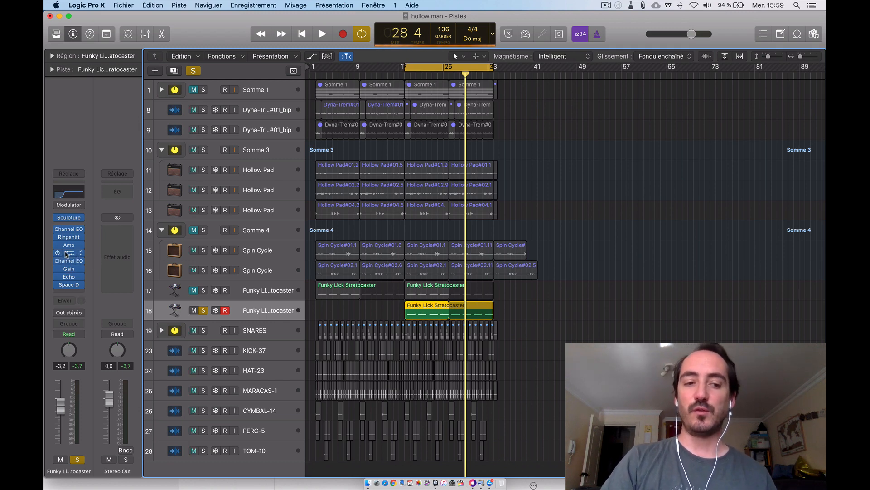
{"action": "left_click", "coordinate": [69, 254]}
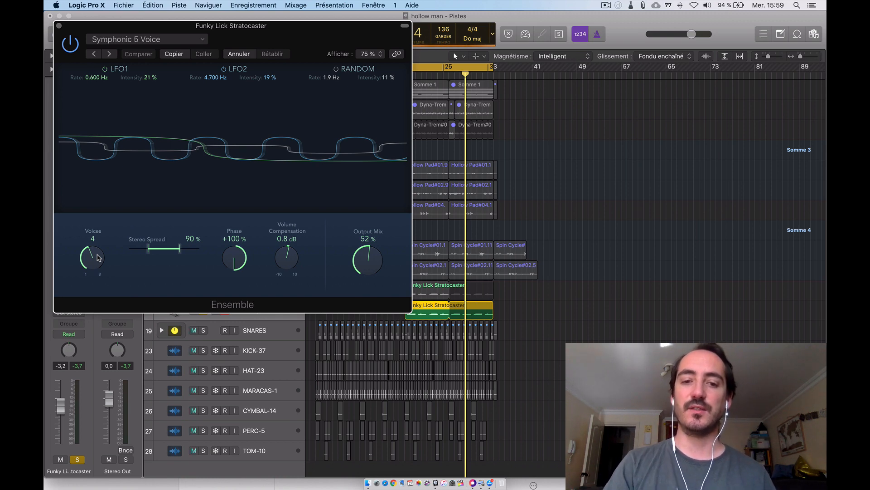
{"action": "left_click", "coordinate": [57, 26]}
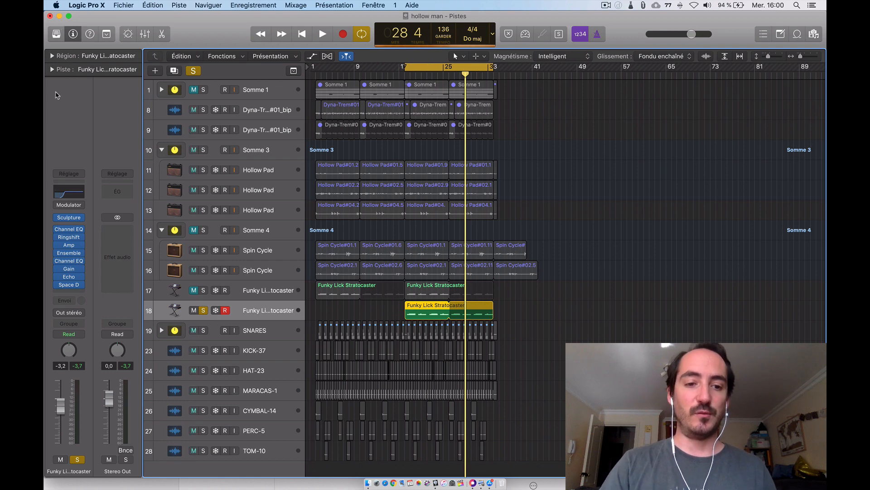
- Play the full mix with the track unsoloed, setting its fader to -8.0 dB and placing Amp Designer before Ringshifter again
{"action": "left_click", "coordinate": [203, 310]}
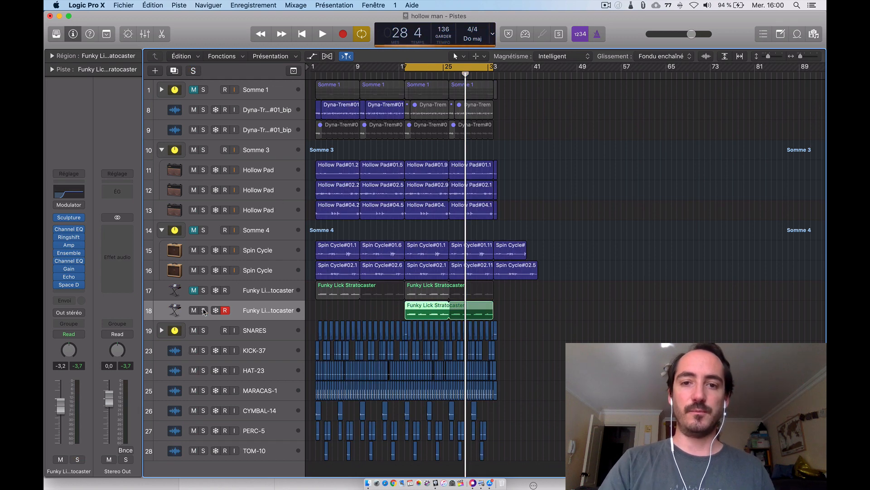
{"action": "key", "text": "space"}
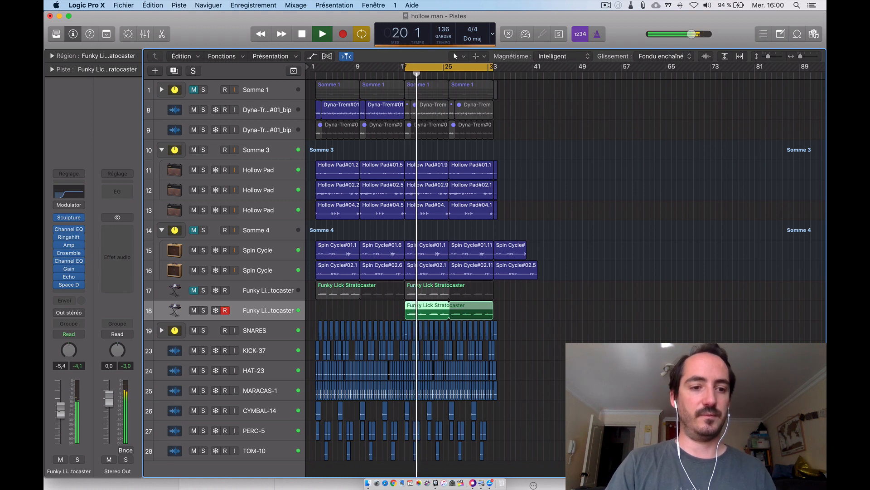
{"action": "left_click_drag", "start_coordinate": [60, 410], "coordinate": [61, 417]}
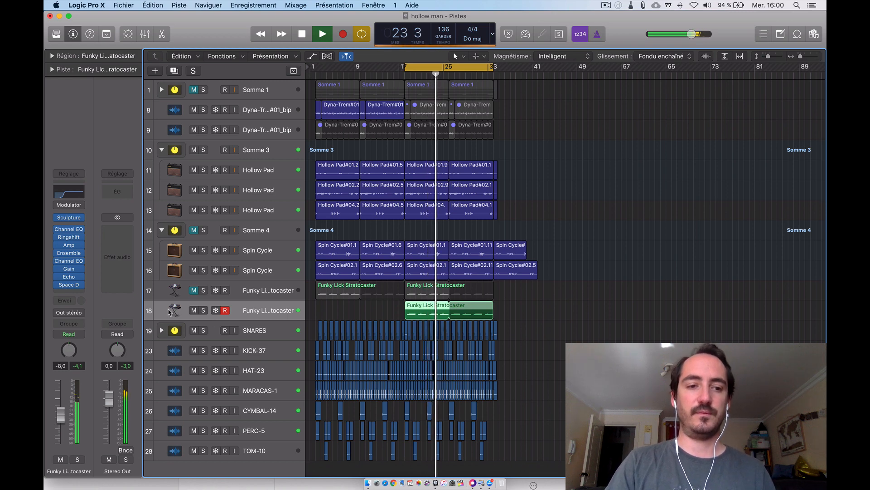
{"action": "left_click_drag", "start_coordinate": [73, 247], "coordinate": [72, 237]}
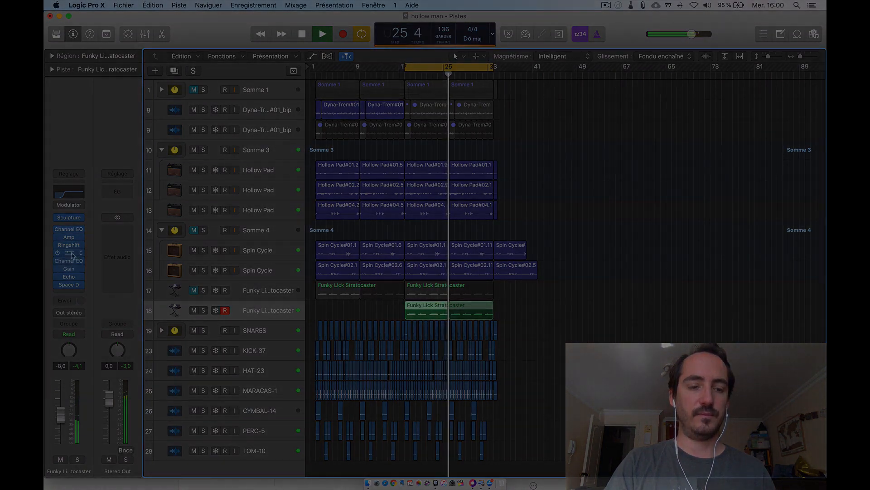